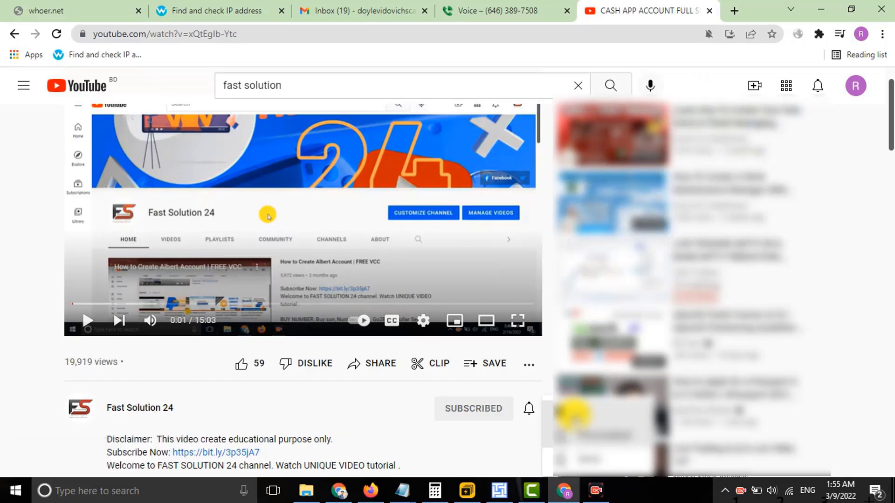
# Step: Subscribe to the Fast Solution 24 channel with all notifications turned on and like the video
pyautogui.click(528, 408)
pyautogui.click(241, 368)
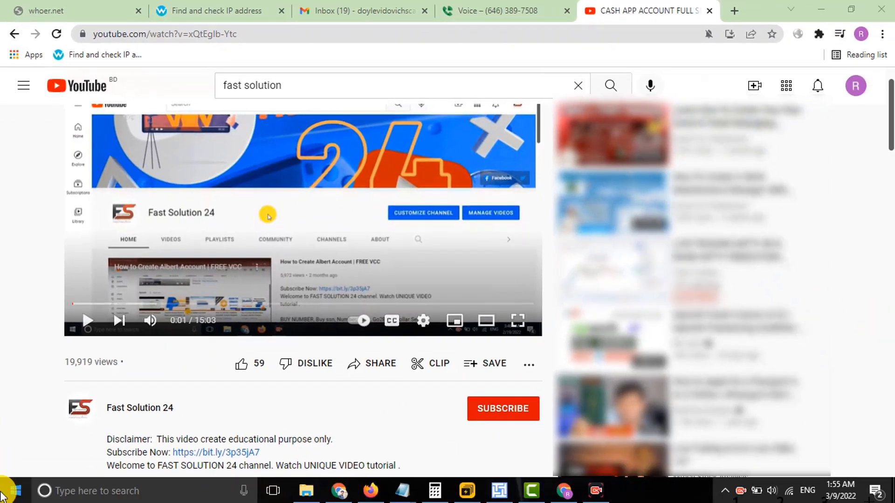
pyautogui.click(493, 415)
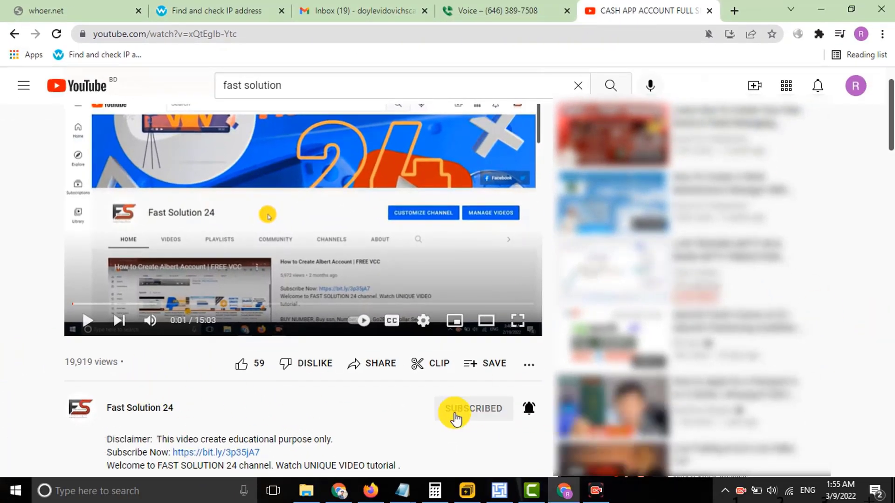
pyautogui.click(241, 368)
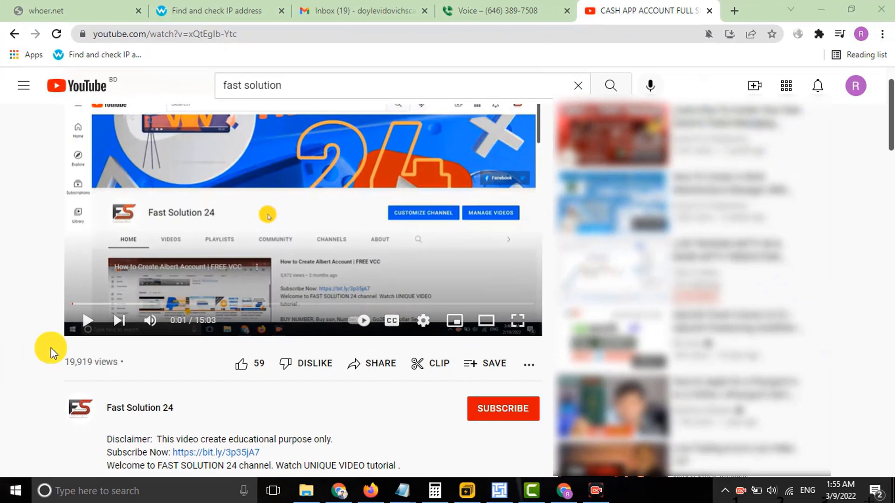
pyautogui.click(493, 413)
pyautogui.click(528, 408)
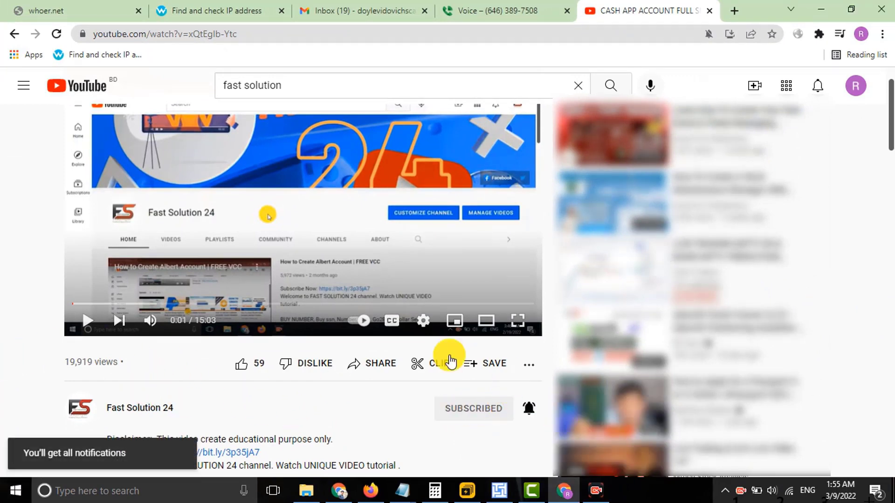
pyautogui.click(242, 368)
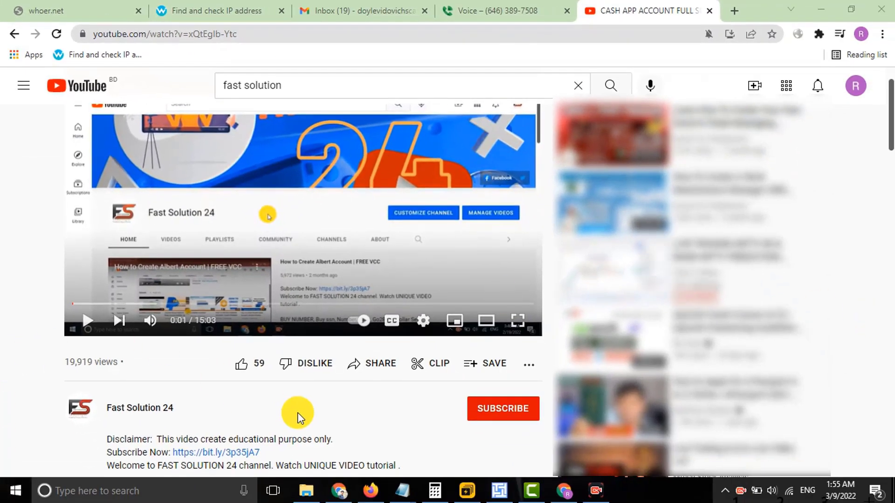
pyautogui.click(492, 413)
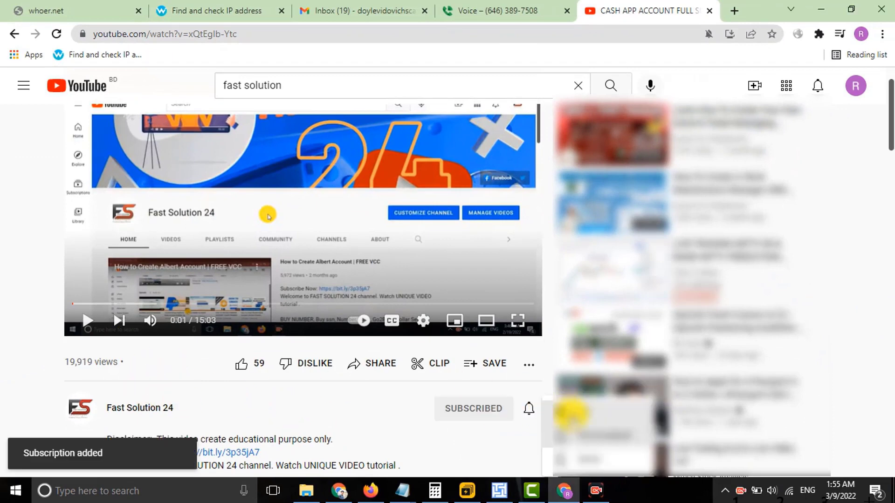
pyautogui.click(527, 408)
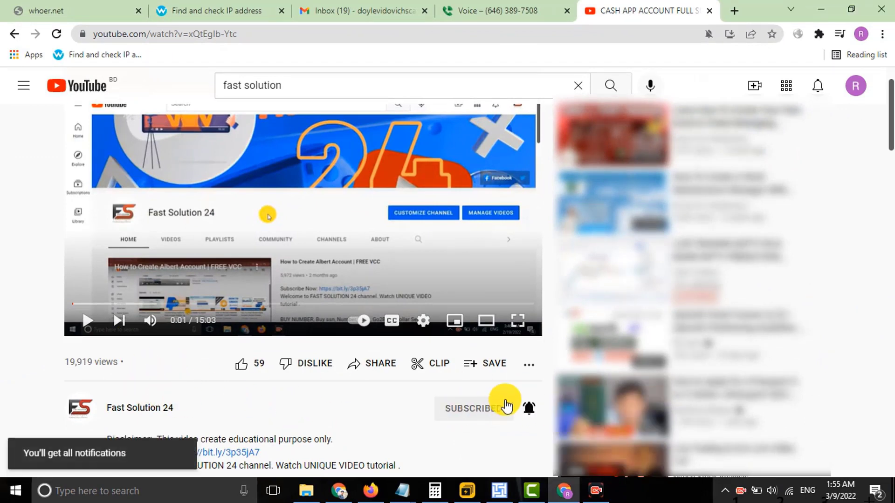
pyautogui.click(242, 371)
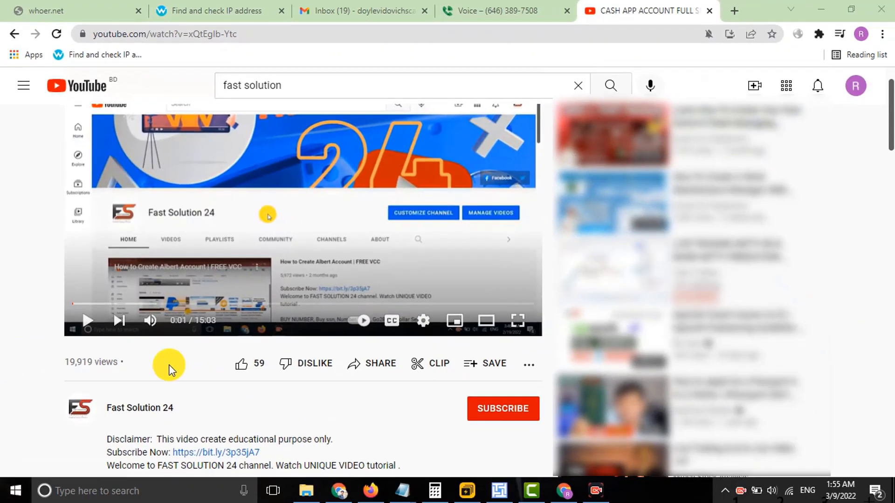
pyautogui.click(494, 413)
pyautogui.click(530, 409)
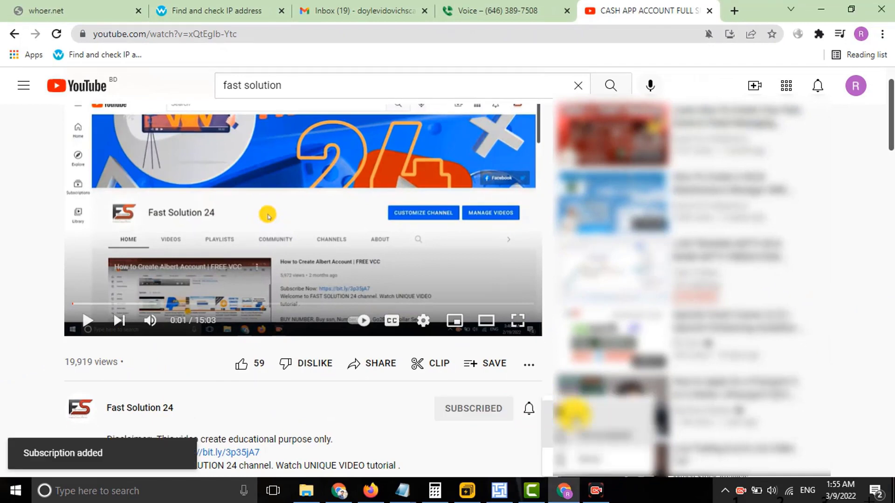
pyautogui.click(573, 414)
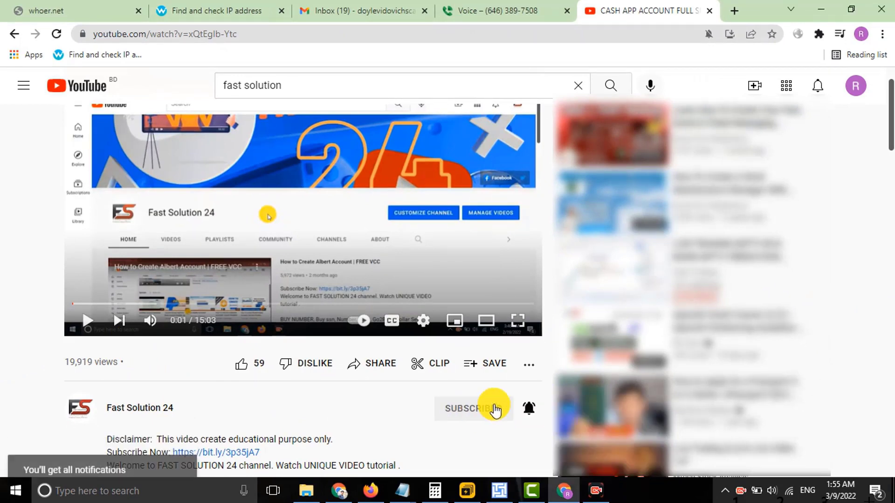
pyautogui.click(241, 370)
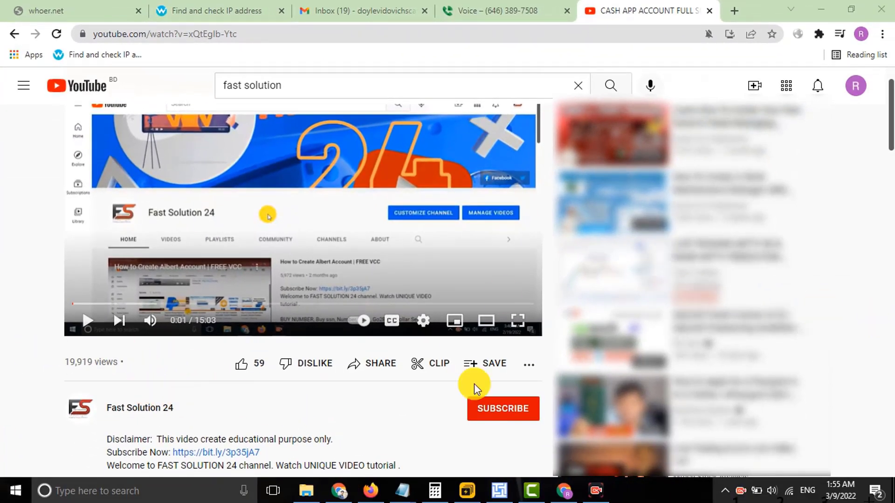
pyautogui.click(496, 410)
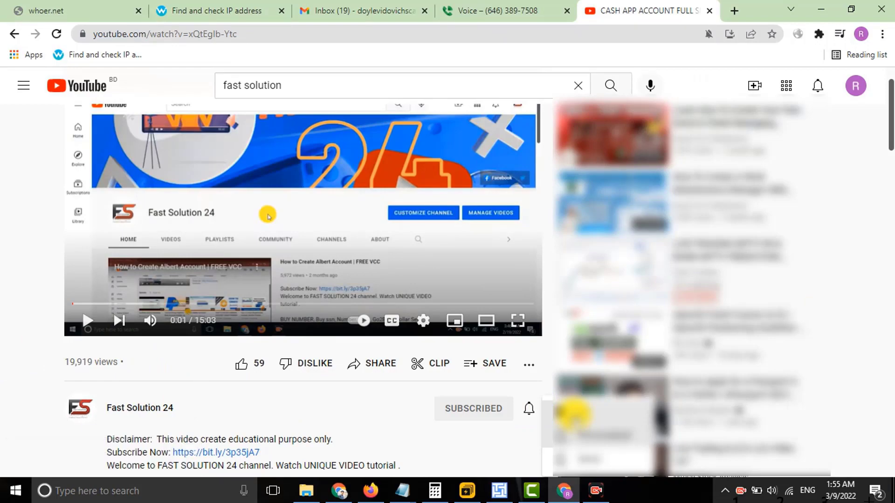
pyautogui.click(571, 414)
pyautogui.click(242, 368)
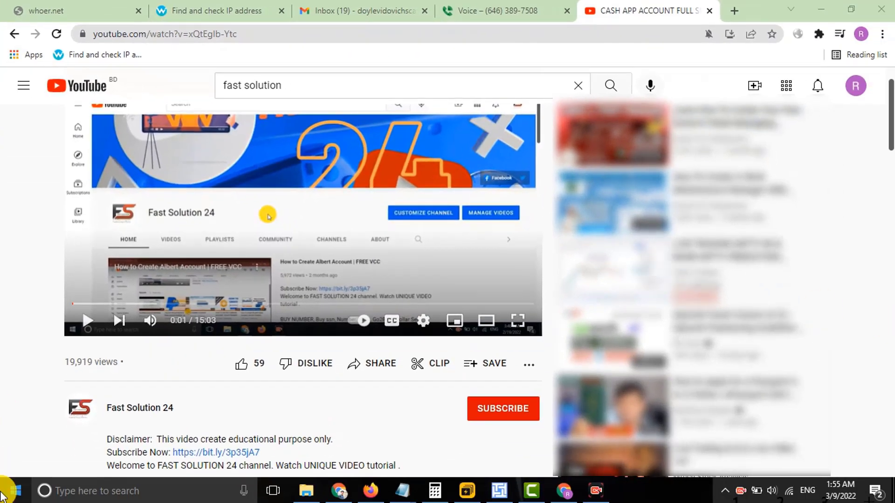
pyautogui.click(493, 414)
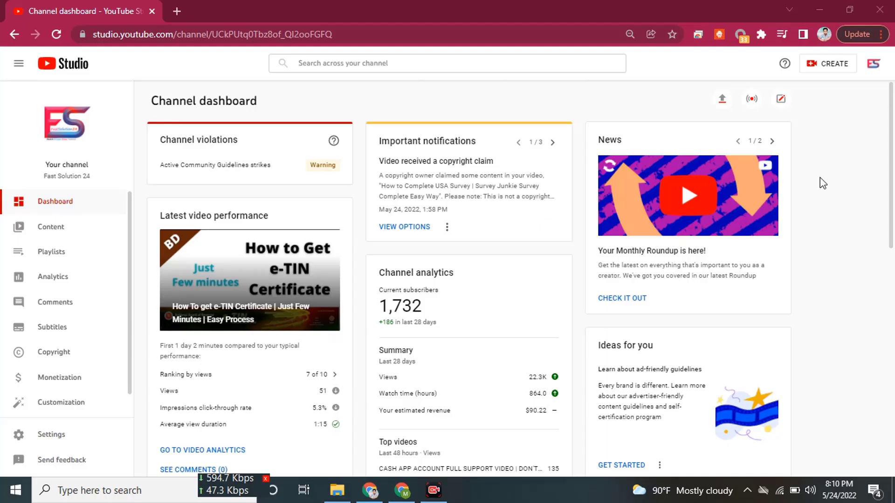
# Step: Open the channel's content list and check the copyright claim on the Canva Premium Subscription video
pyautogui.click(50, 235)
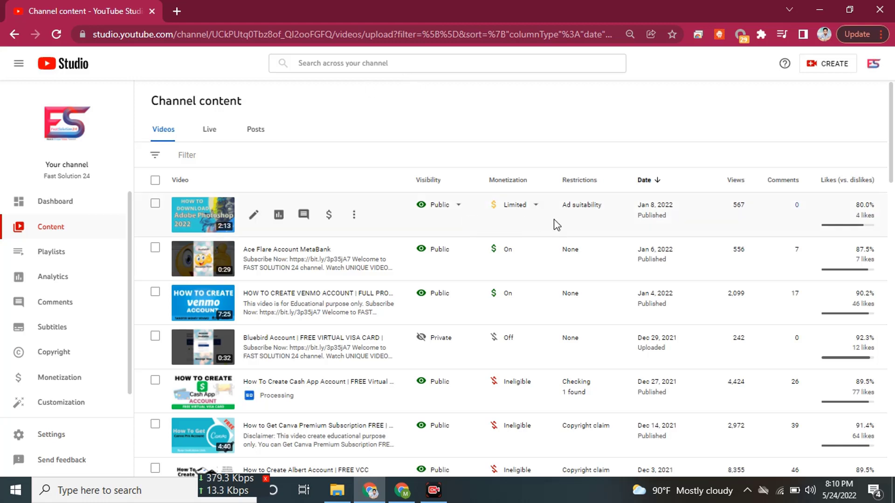
pyautogui.scroll(-2, 582, 237)
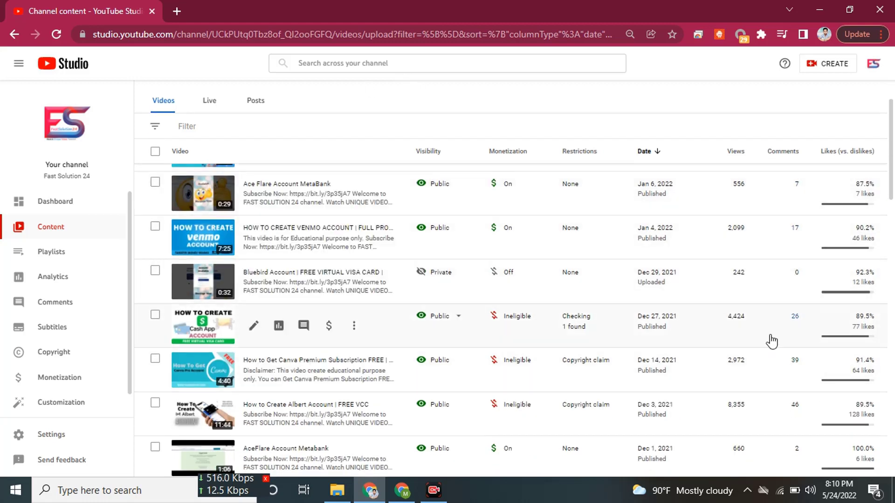
pyautogui.moveTo(571, 366)
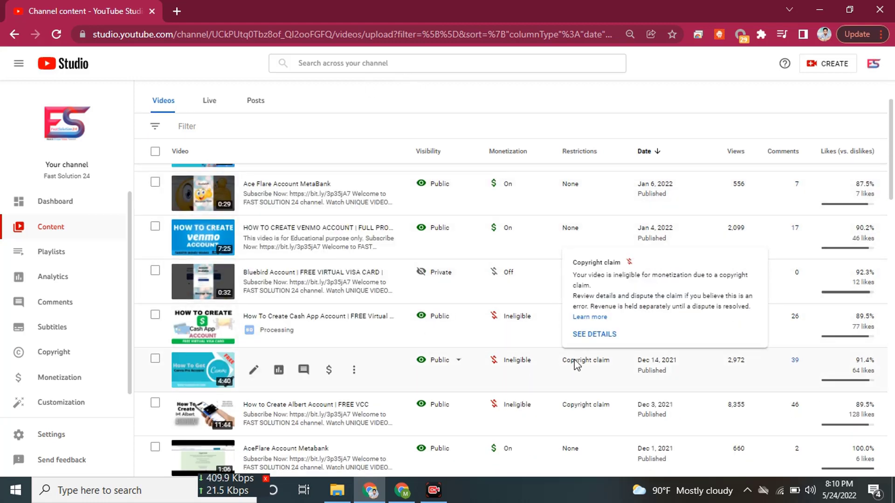
pyautogui.moveTo(563, 364); pyautogui.dragTo(605, 364)
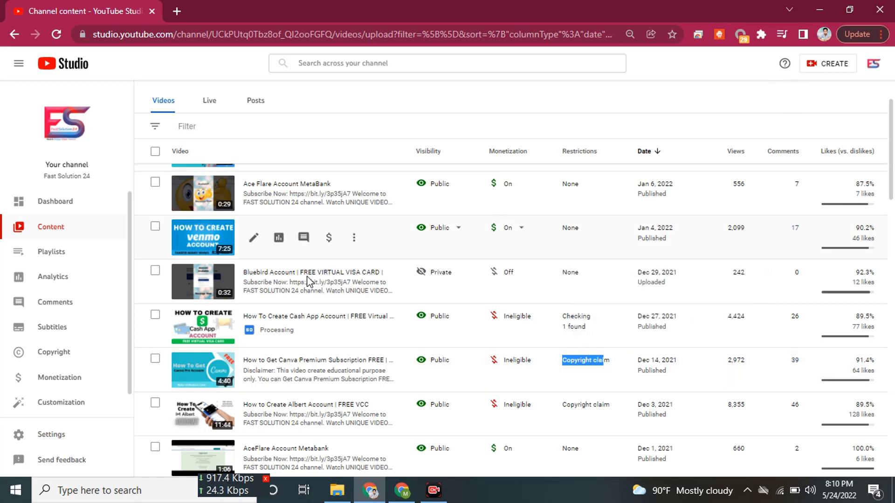
pyautogui.moveTo(605, 361)
pyautogui.moveTo(610, 362)
pyautogui.mouseDown()
pyautogui.moveTo(527, 370)
pyautogui.moveTo(605, 365)
pyautogui.mouseUp()
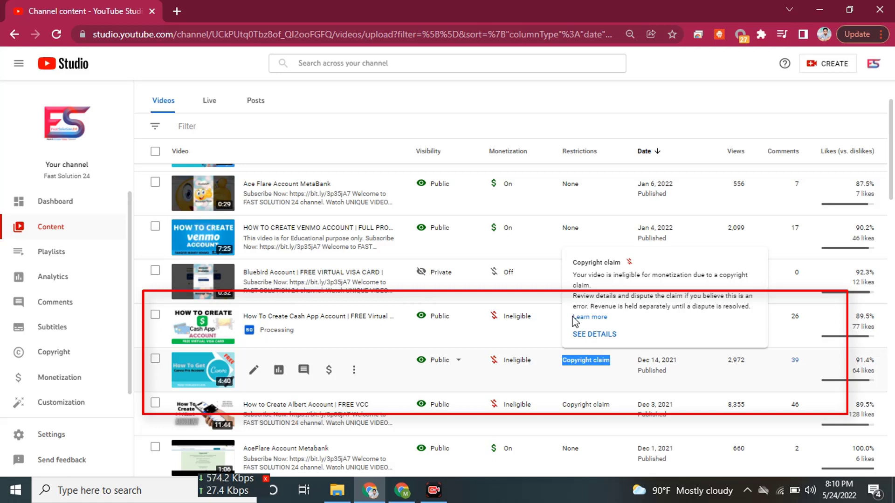
# Step: Examine the copyright claim restriction on the "How to Create Albert Account | FREE VCC" video
pyautogui.moveTo(581, 405)
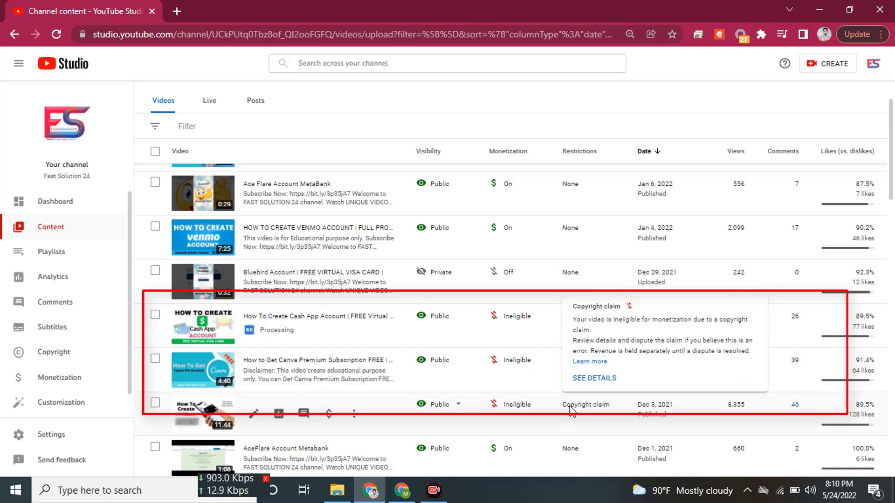
pyautogui.moveTo(562, 406); pyautogui.dragTo(613, 404)
pyautogui.click(606, 407)
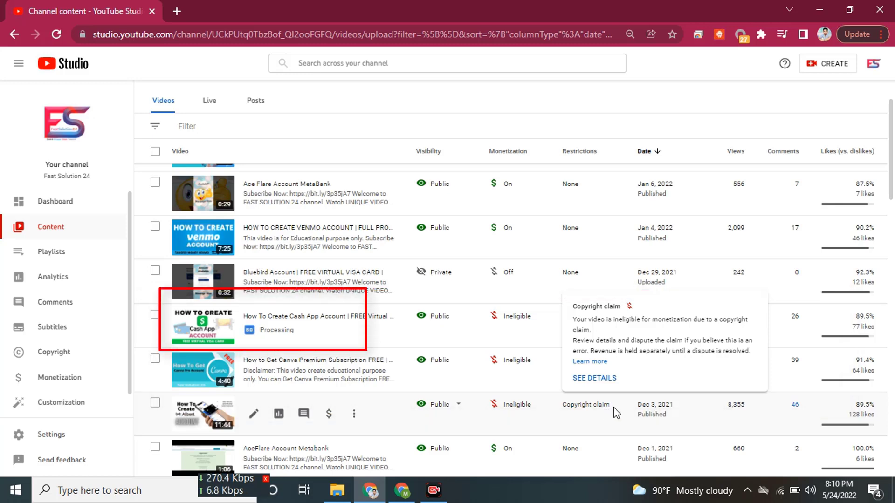
pyautogui.moveTo(613, 407); pyautogui.dragTo(557, 411)
pyautogui.click(574, 409)
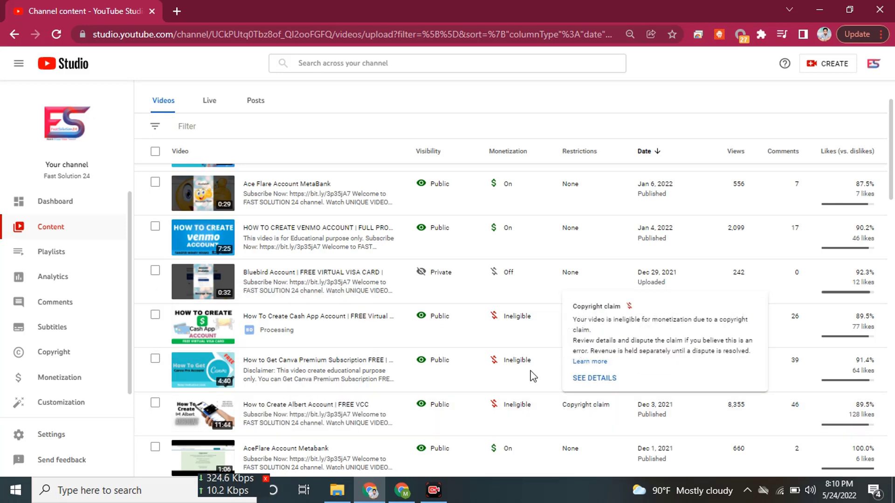
pyautogui.moveTo(567, 409); pyautogui.dragTo(619, 409)
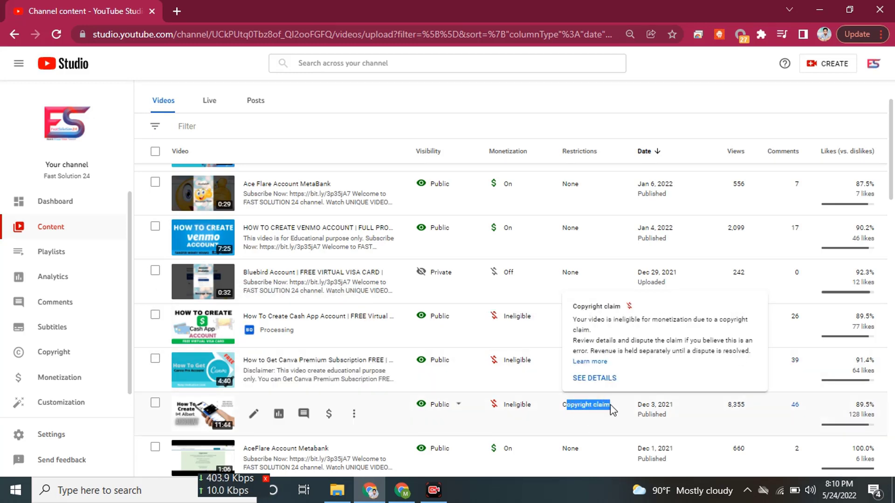
pyautogui.click(612, 410)
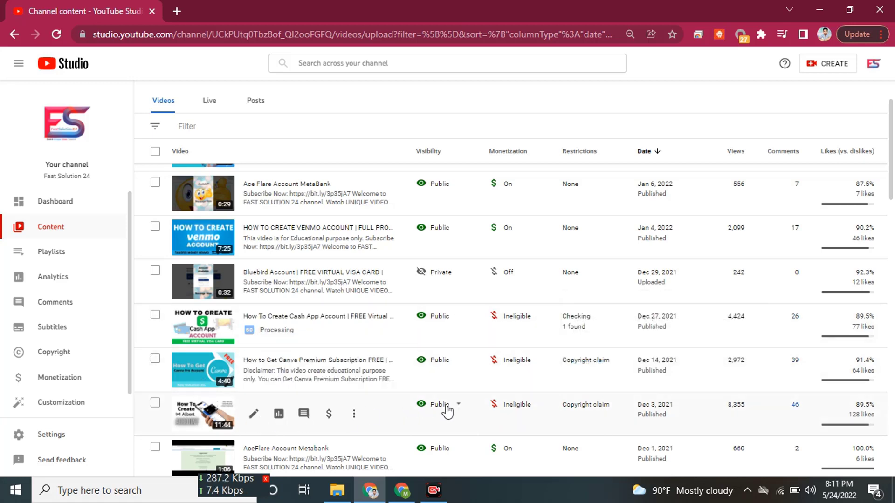
# Step: Open the Albert Account video's copyright claim details and preview the claimed segment starting at 6:58
pyautogui.moveTo(497, 407)
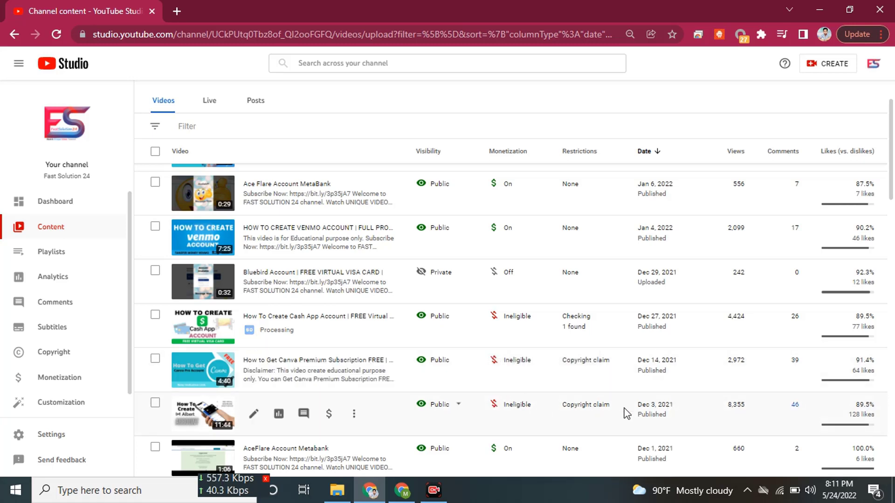
pyautogui.moveTo(588, 413)
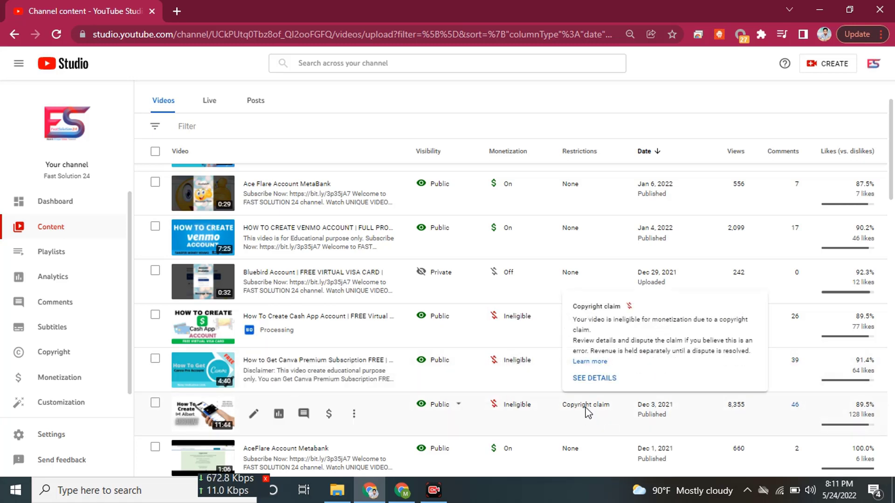
pyautogui.click(596, 378)
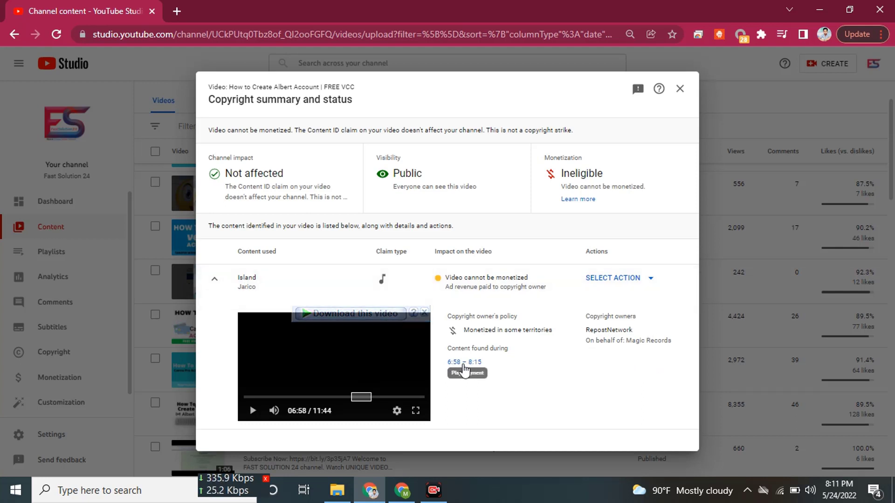
pyautogui.click(362, 397)
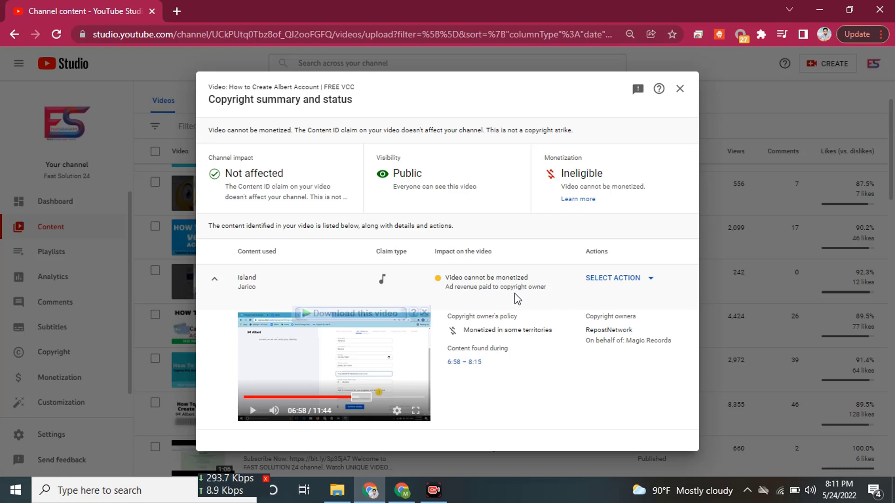
# Step: Choose to replace the claimed song "Island" and inspect the claimed segments on the audio timeline
pyautogui.click(629, 287)
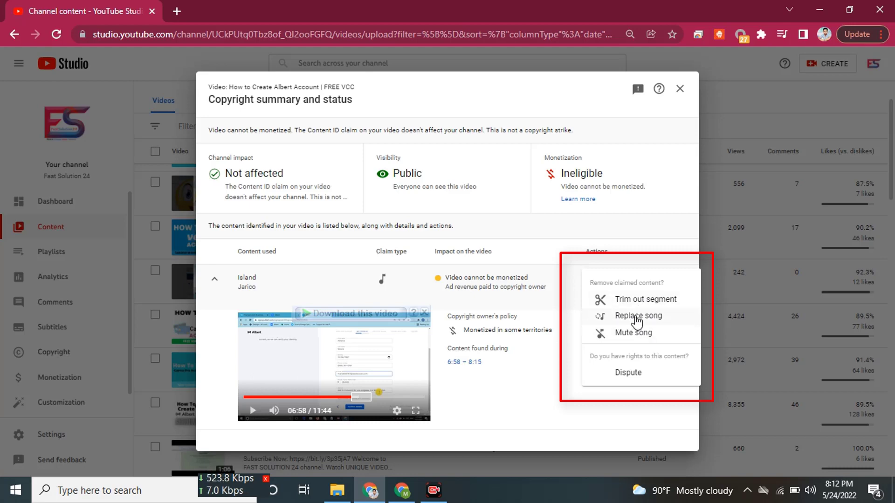
pyautogui.click(636, 318)
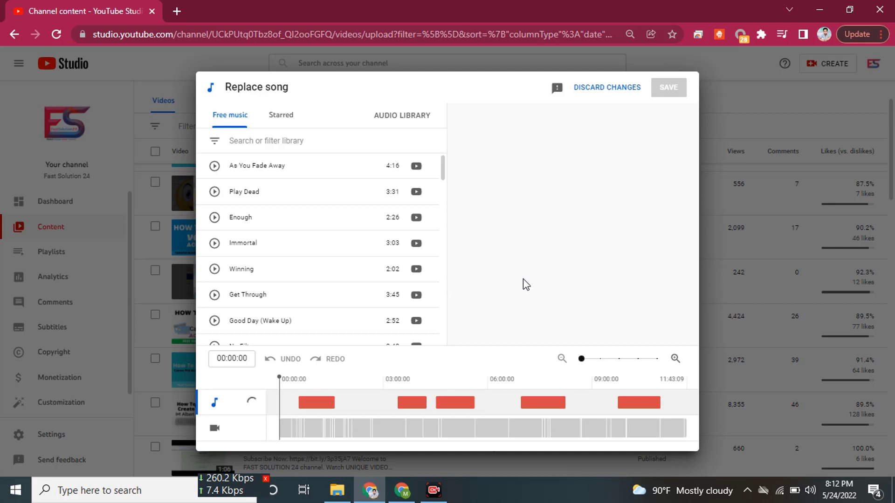
pyautogui.moveTo(320, 407)
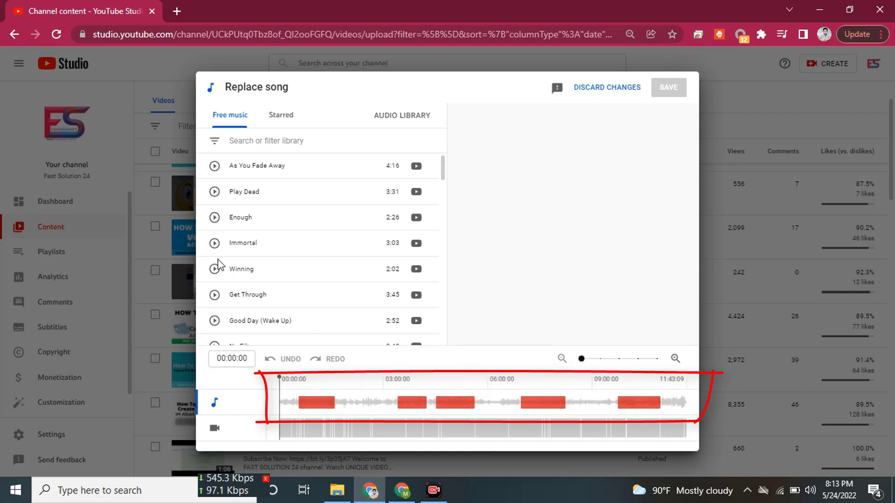
# Step: Browse the free music library for a replacement song and search it for "Sunshine"
pyautogui.scroll(-5, 270, 279)
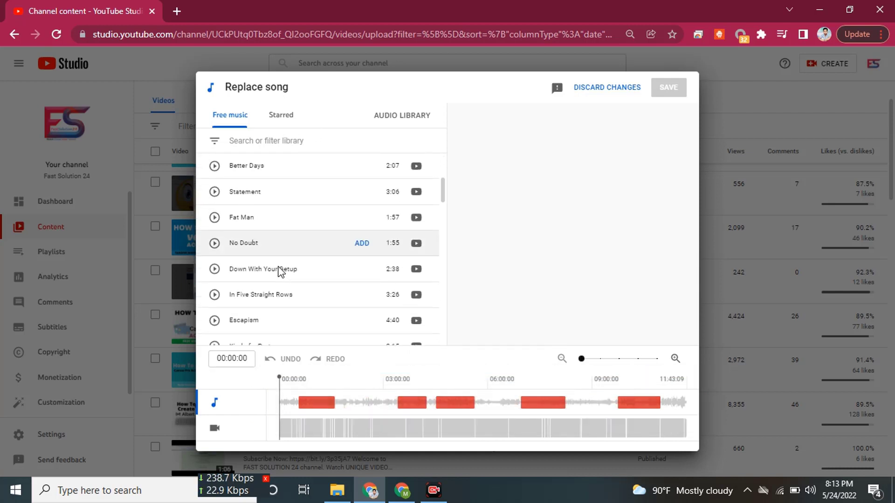
pyautogui.scroll(-4, 284, 268)
pyautogui.scroll(6, 294, 265)
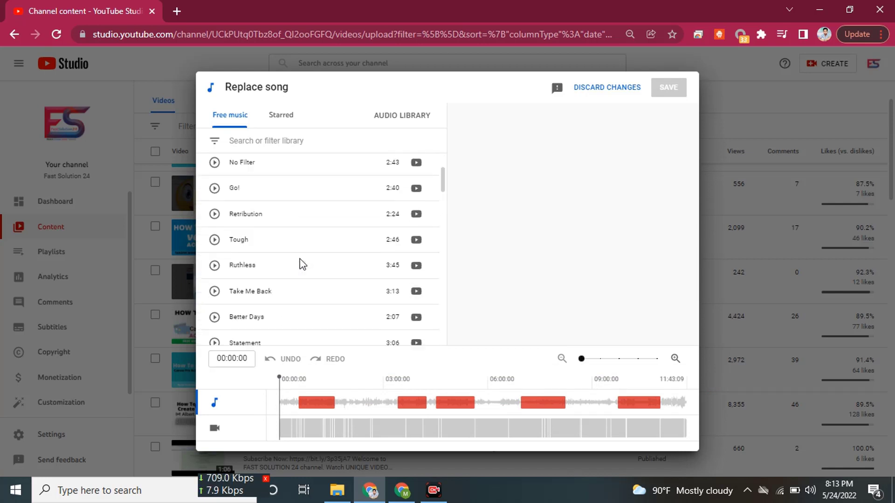
pyautogui.scroll(4, 300, 259)
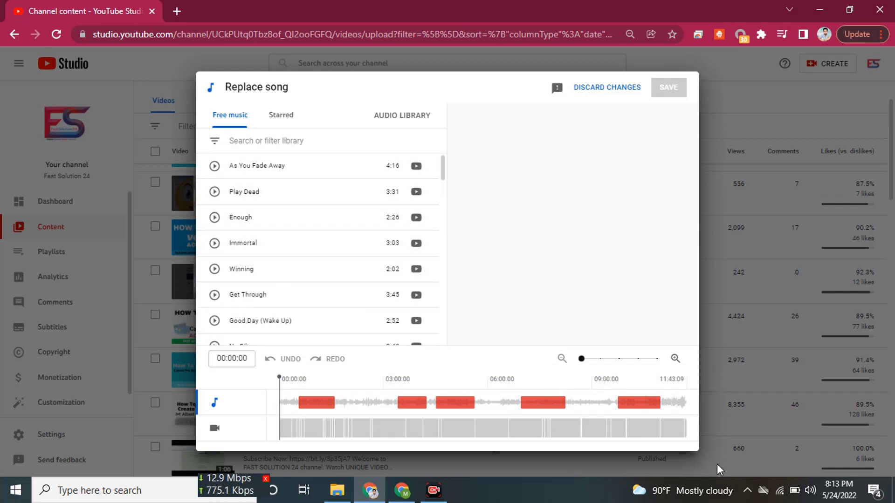
pyautogui.click(281, 142)
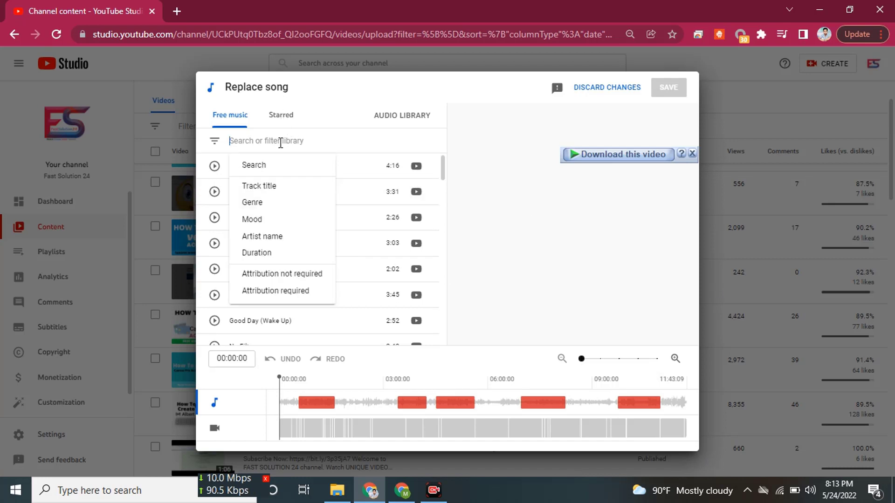
pyautogui.write('Sunshine')
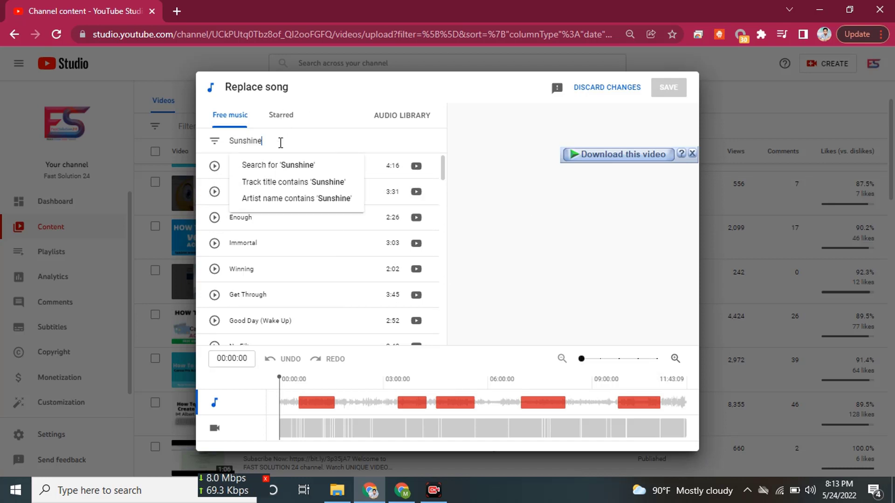
pyautogui.click(293, 168)
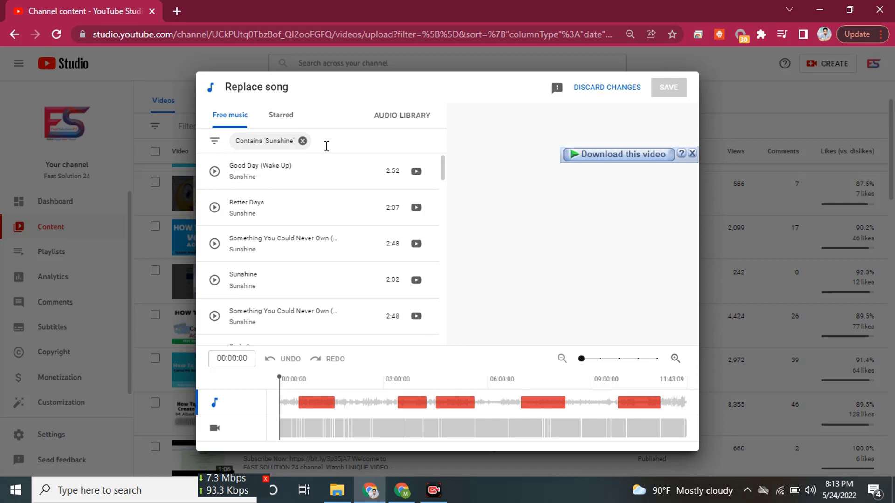
pyautogui.moveTo(306, 285)
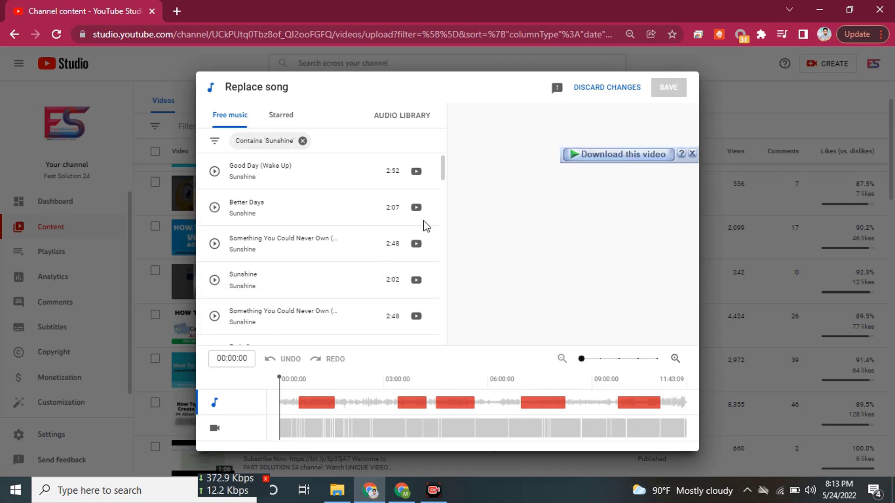
# Step: Search the free music library for "Sunny Travel" instead and preview the Sunny Travel track
pyautogui.click(303, 141)
pyautogui.write('Sunny Travel')
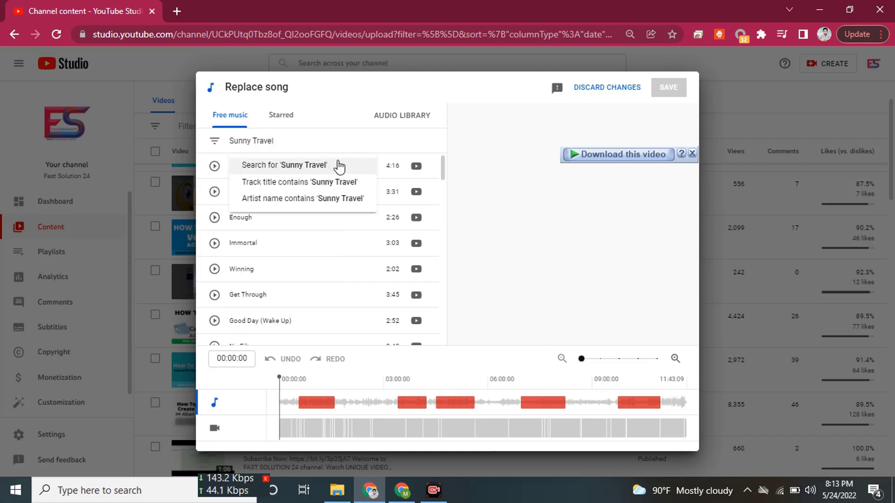
pyautogui.click(326, 166)
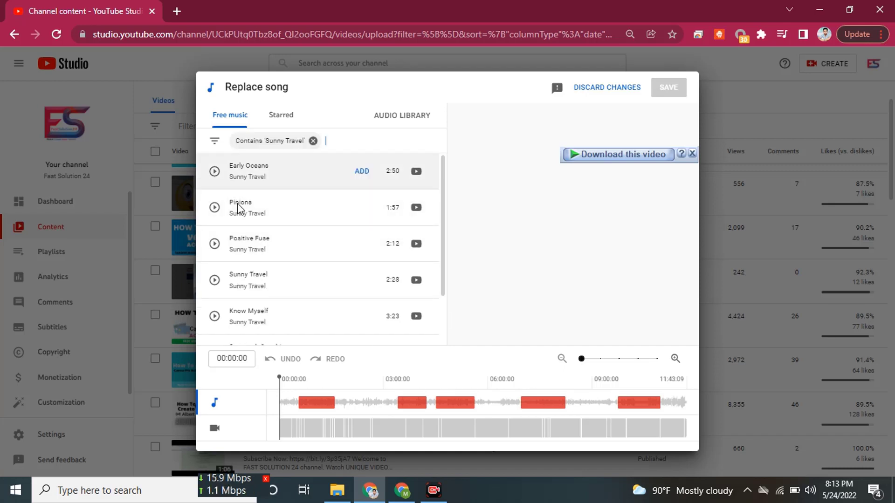
pyautogui.click(214, 283)
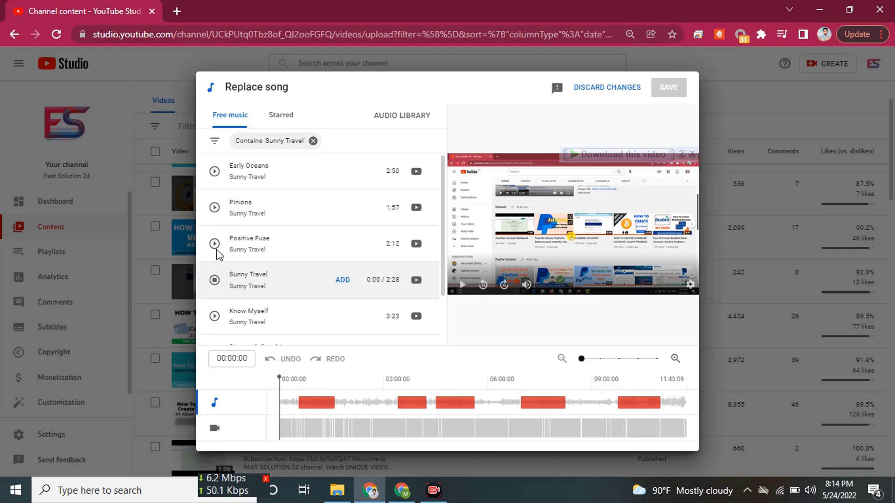
pyautogui.click(214, 281)
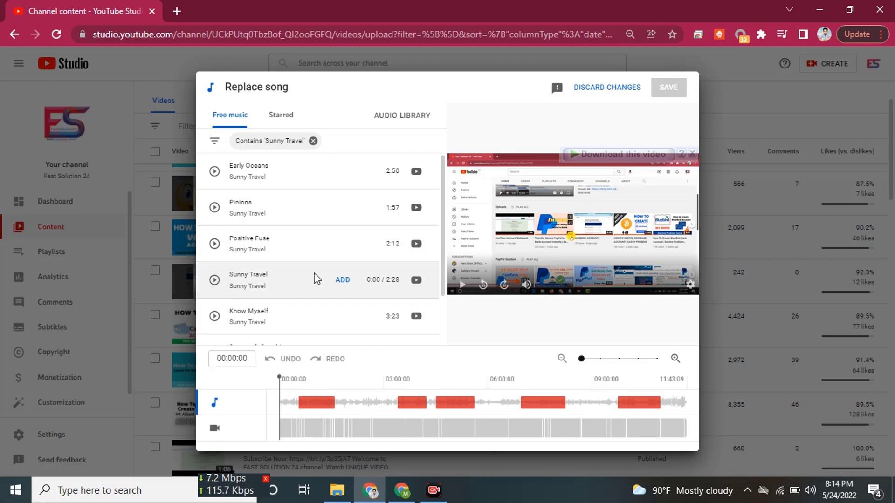
# Step: Add the Sunny Travel track and move it to the very start of the timeline
pyautogui.click(343, 281)
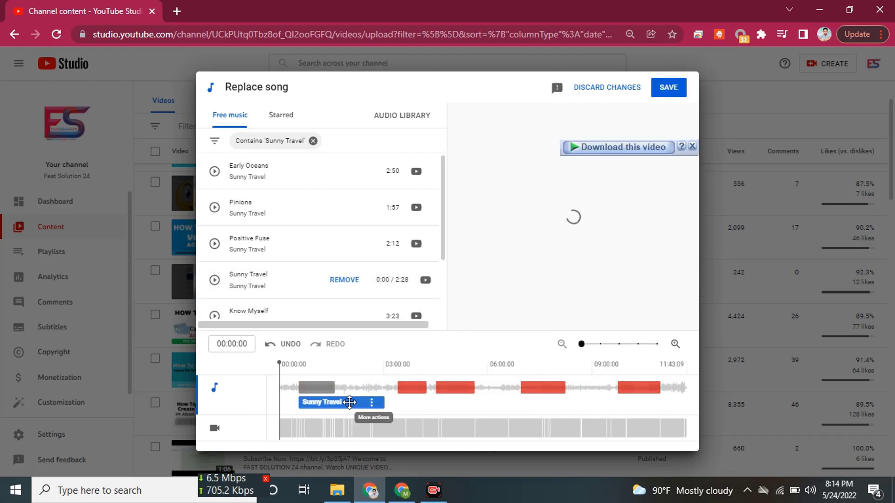
pyautogui.moveTo(350, 402); pyautogui.dragTo(274, 402)
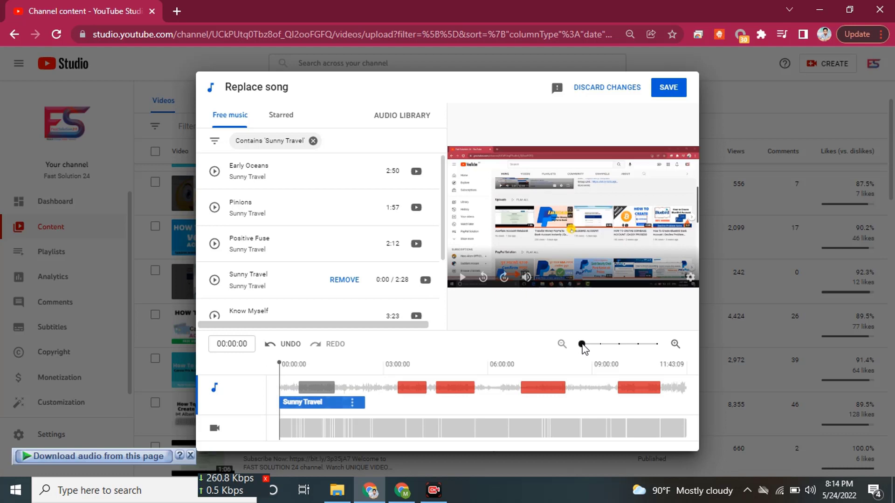
pyautogui.moveTo(582, 344); pyautogui.dragTo(538, 352)
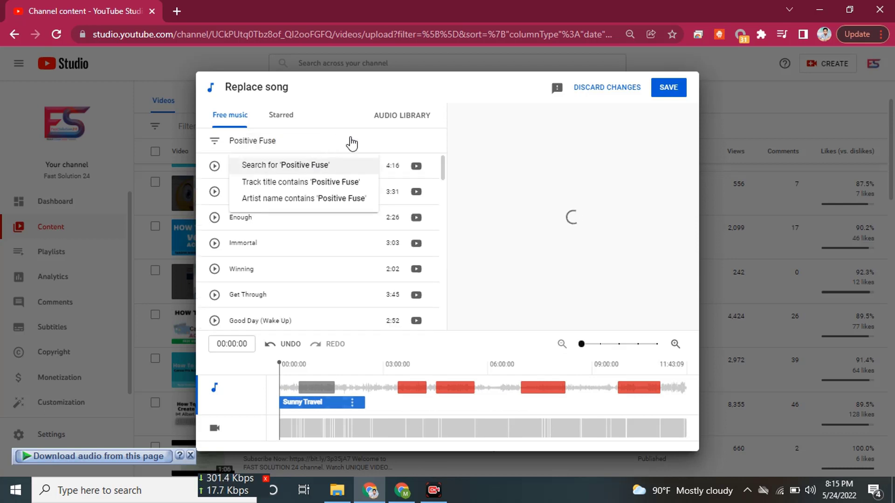
# Step: Search for "Positive Fuse", add the track and place it directly after Sunny Travel over the second claimed segment
pyautogui.press('Return')
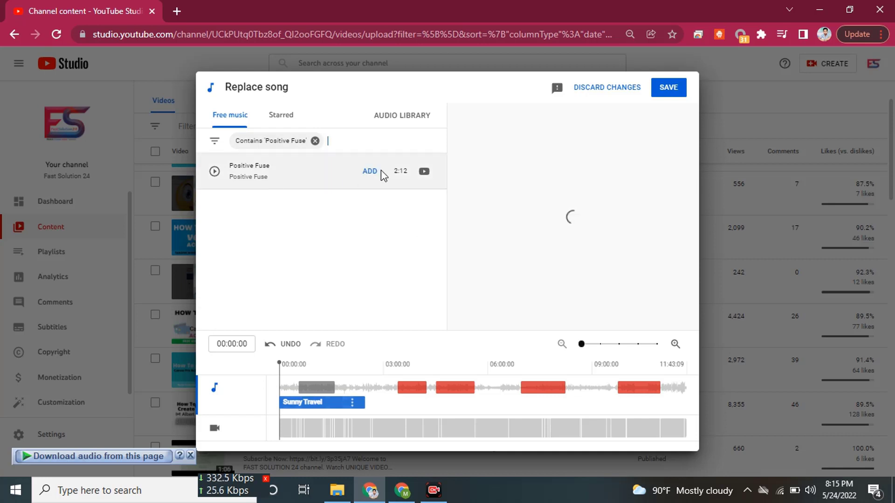
pyautogui.click(370, 172)
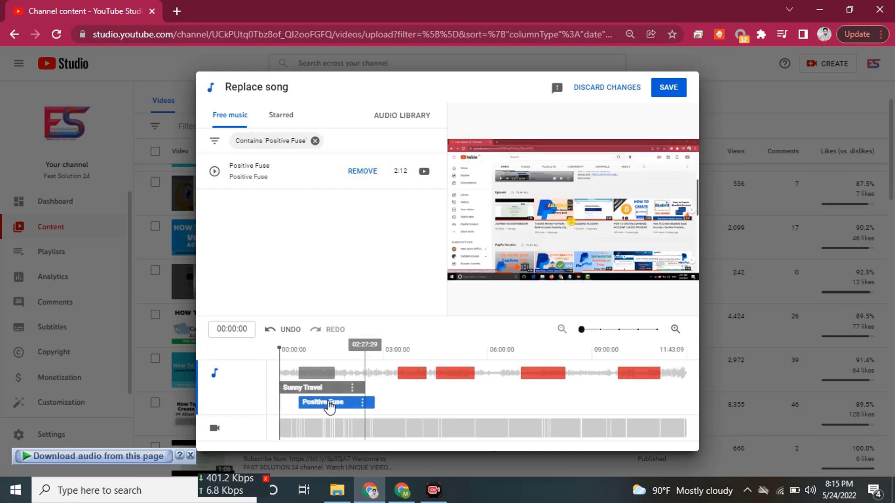
pyautogui.moveTo(377, 400)
pyautogui.mouseDown()
pyautogui.moveTo(402, 400)
pyautogui.moveTo(391, 396)
pyautogui.mouseUp()
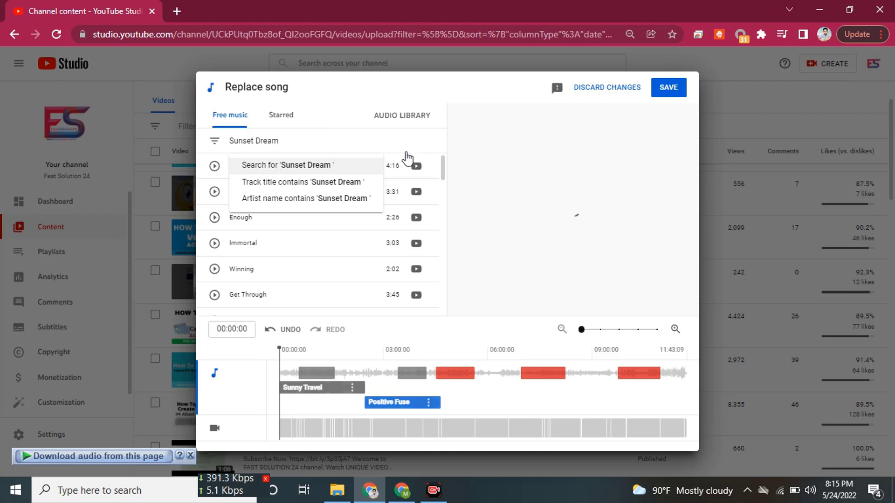
# Step: Search for "Sunset Dream", add the Sunset Dream track and place it directly after Positive Fuse over the third claimed segment
pyautogui.press('Return')
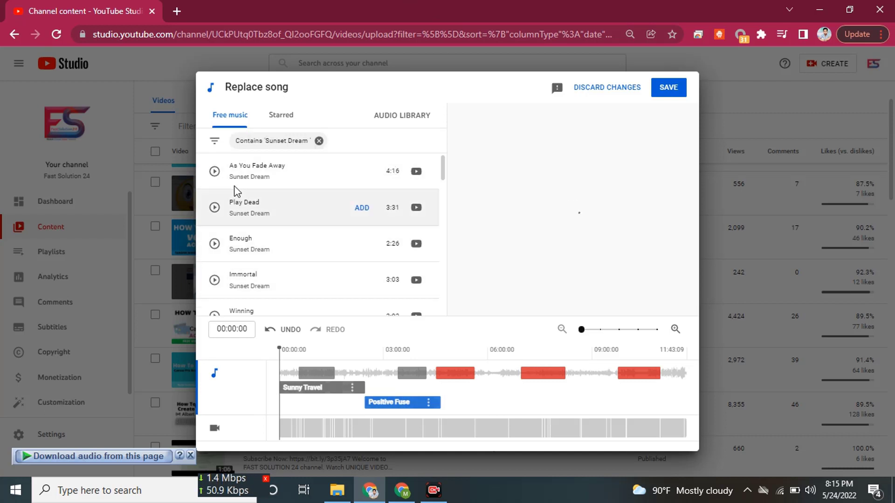
pyautogui.scroll(-3, 289, 236)
pyautogui.scroll(1, 305, 264)
pyautogui.click(357, 210)
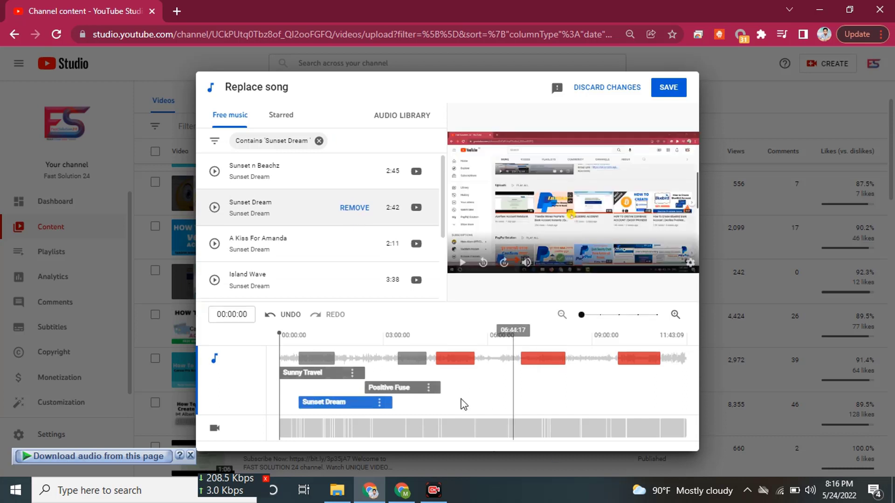
pyautogui.moveTo(359, 402); pyautogui.dragTo(499, 402)
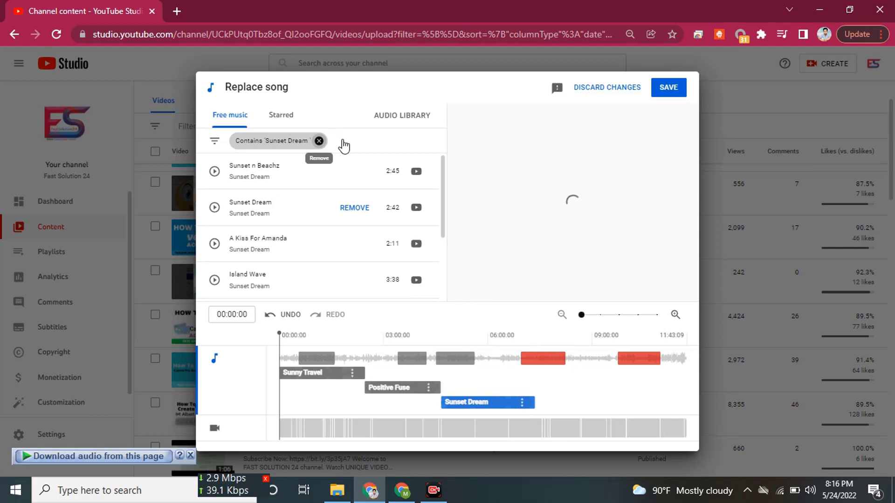
# Step: Replace the library search with "Sunshine" and add the Sunshine track to the timeline
pyautogui.click(319, 141)
pyautogui.write('Sunshine')
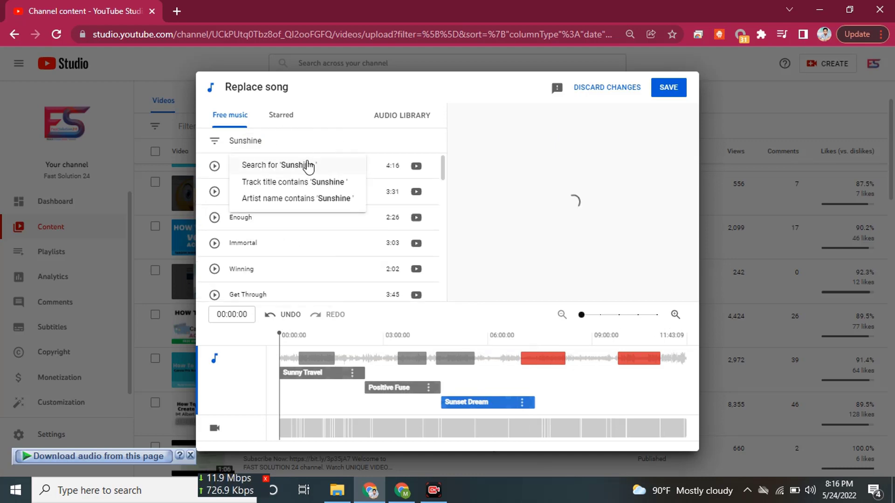
pyautogui.press('Return')
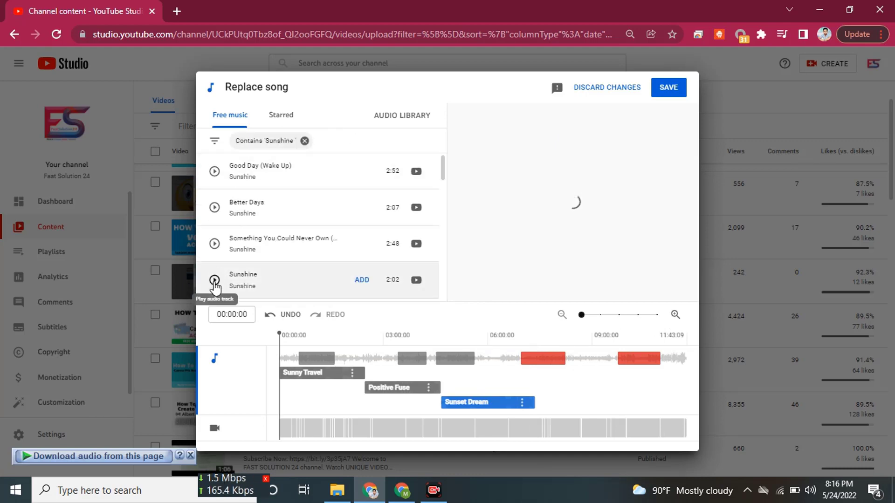
pyautogui.click(348, 281)
# Step: Move the Sunshine track along the timeline so that it starts directly after Sunset Dream ends
pyautogui.moveTo(361, 401); pyautogui.dragTo(475, 402)
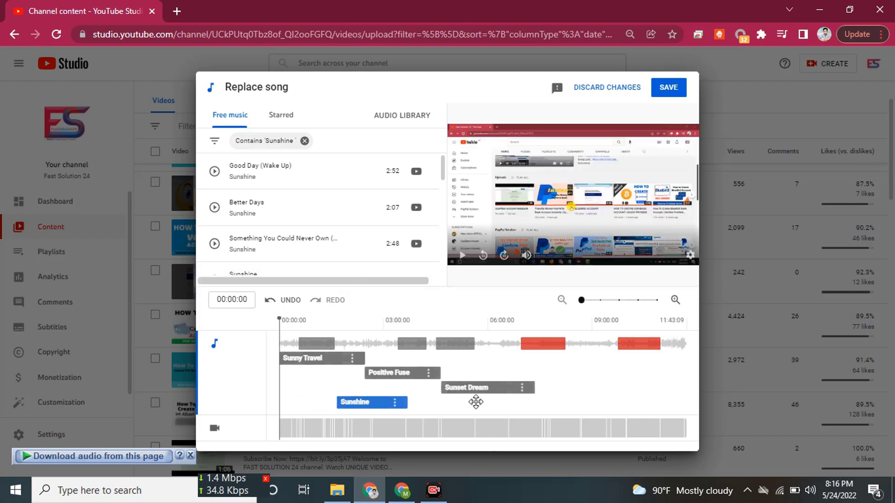
pyautogui.moveTo(366, 409); pyautogui.dragTo(571, 401)
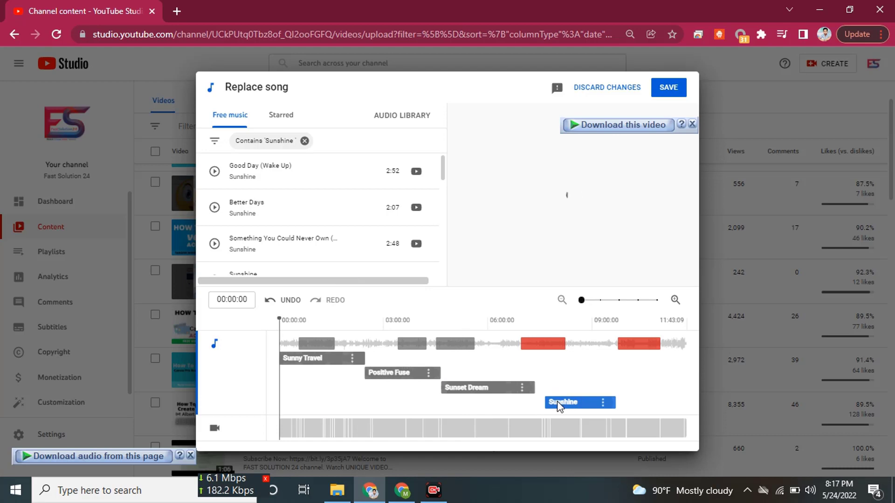
pyautogui.moveTo(559, 405); pyautogui.dragTo(558, 402)
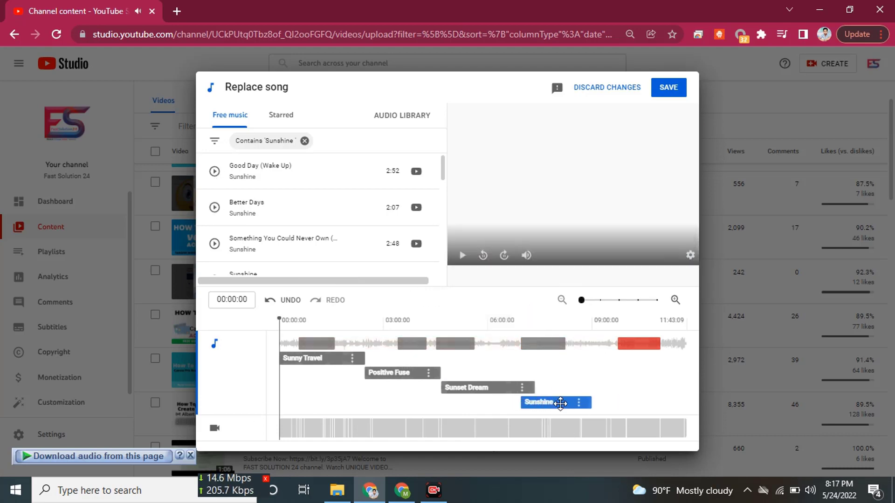
pyautogui.moveTo(561, 403); pyautogui.dragTo(582, 404)
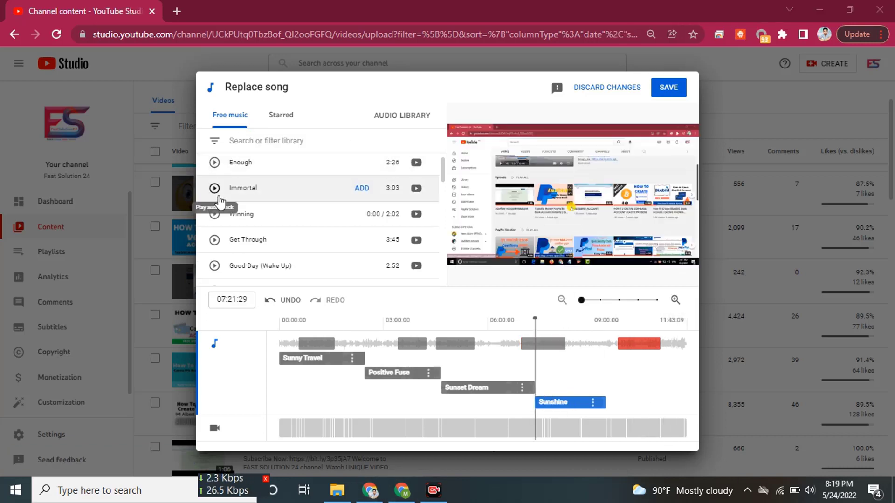
# Step: Add the Happy-mood track Dusty Rhymes after Sunshine over the last claimed segment and save the song replacement
pyautogui.click(214, 211)
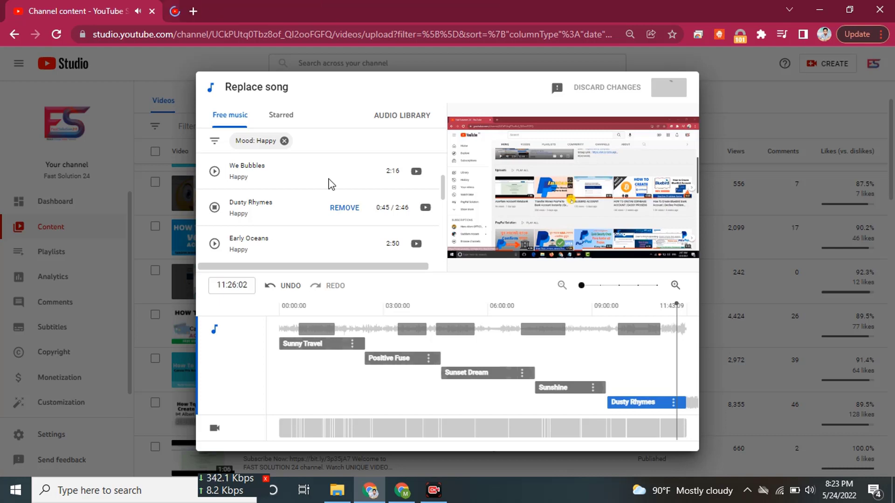
pyautogui.click(216, 210)
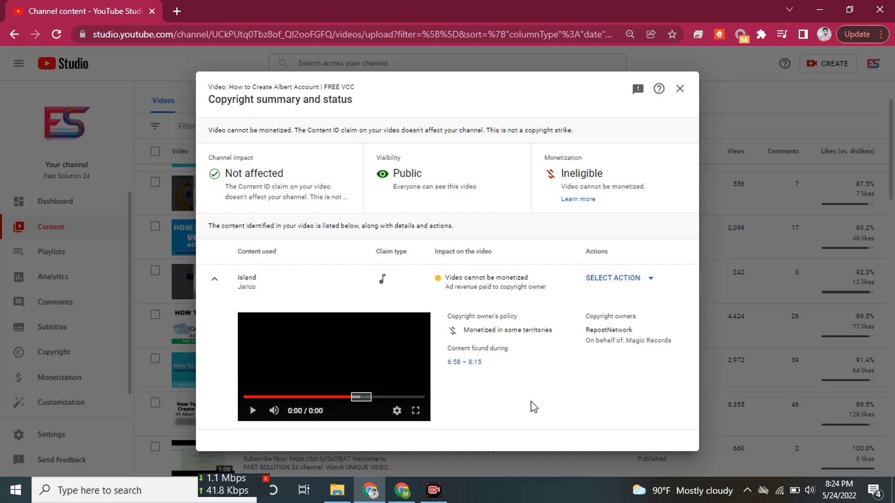
# Step: Return to the reloaded channel content list and check the restriction status of the Cash App Account and Albert Account videos
pyautogui.click(679, 90)
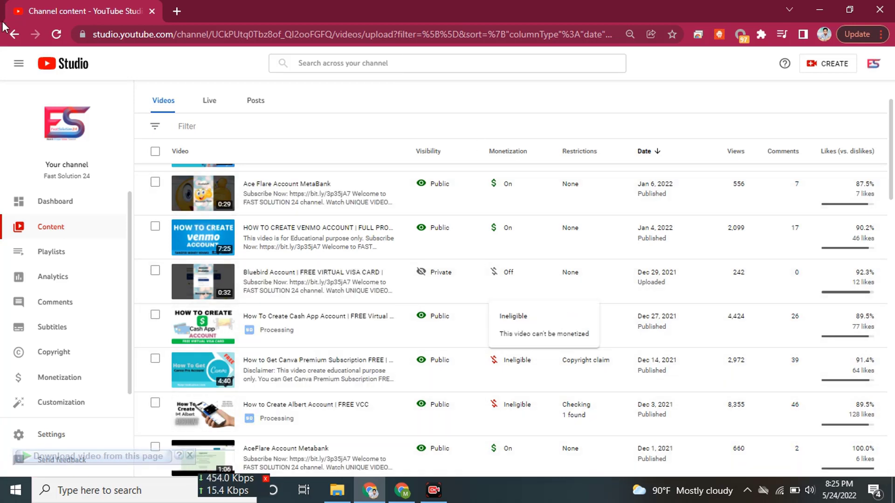
pyautogui.click(57, 34)
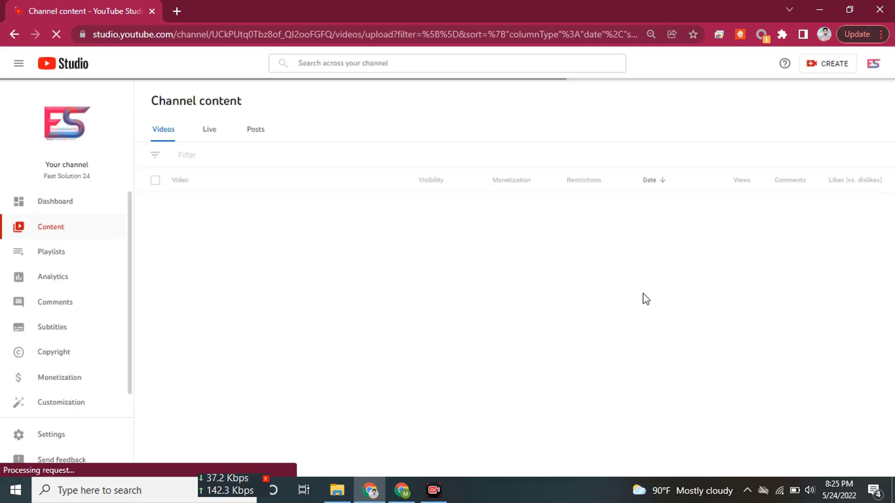
pyautogui.scroll(-3, 304, 328)
pyautogui.scroll(-1, 304, 329)
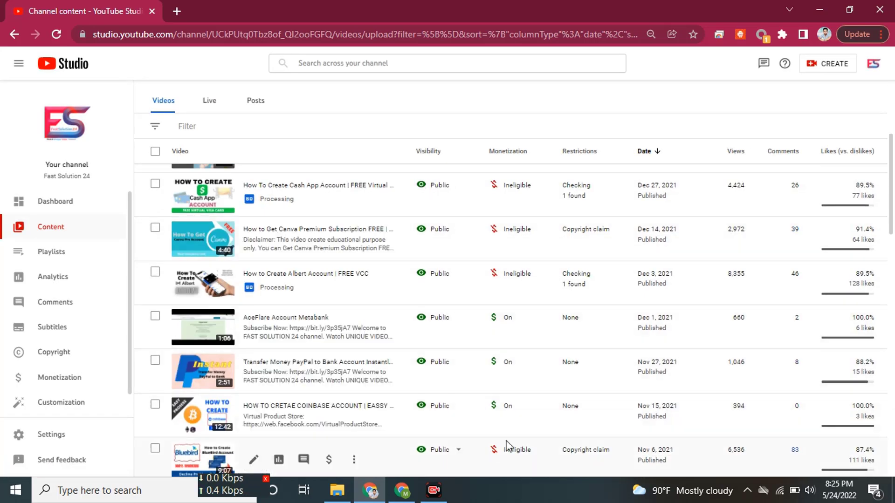
pyautogui.scroll(1, 673, 319)
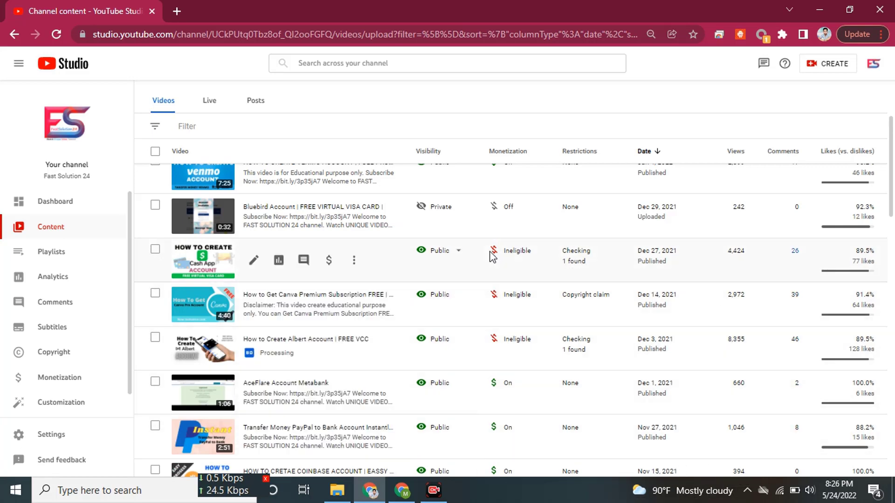
pyautogui.moveTo(588, 252)
pyautogui.moveTo(576, 344)
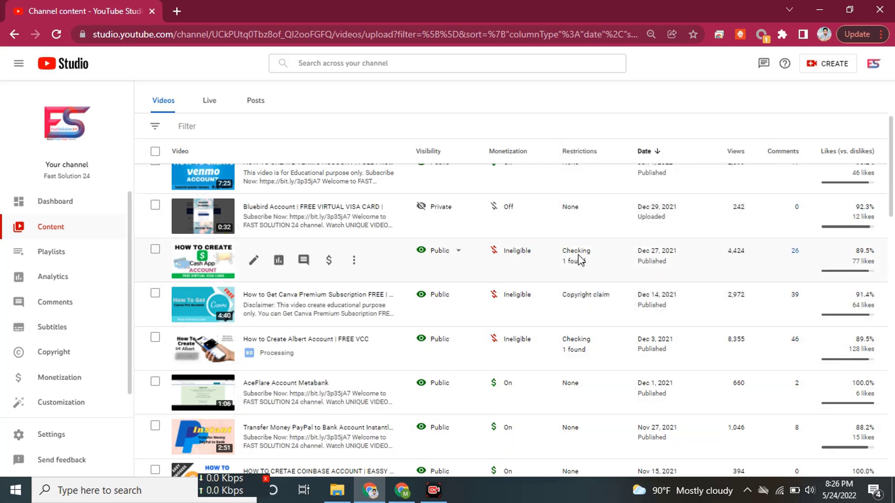
pyautogui.moveTo(551, 266)
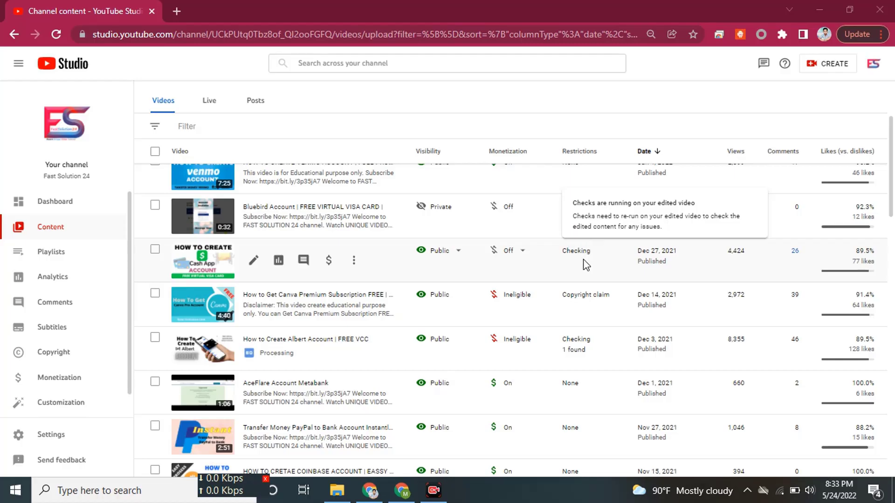
pyautogui.moveTo(597, 260)
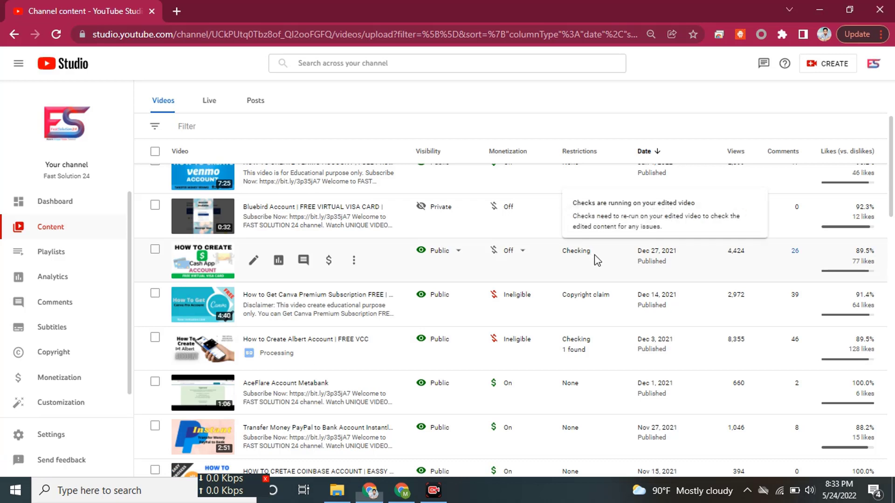
# Step: Examine the restriction status of the Cash App, Canva Premium and Albert Account videos until their checks are finished
pyautogui.moveTo(567, 257); pyautogui.dragTo(559, 257)
pyautogui.click(619, 264)
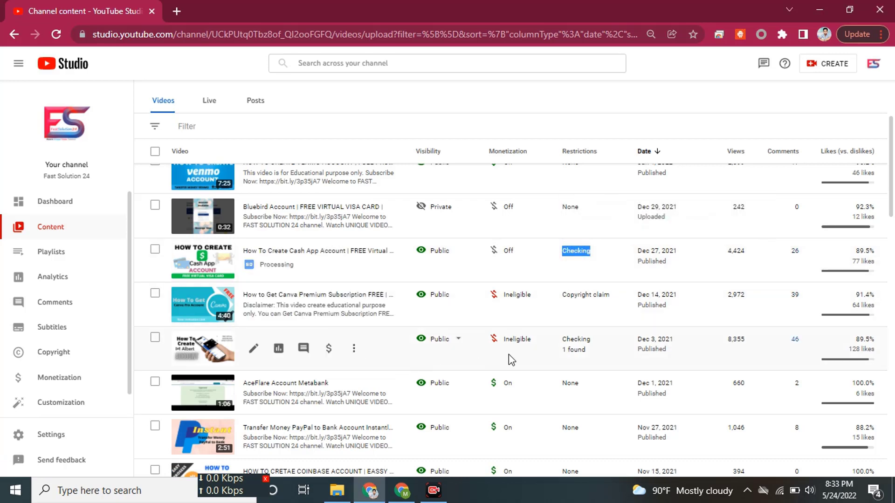
pyautogui.moveTo(592, 352); pyautogui.dragTo(464, 355)
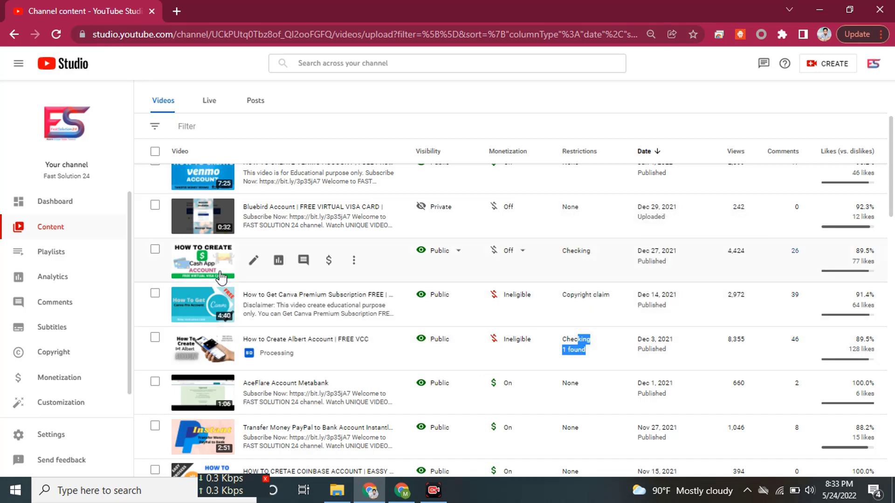
pyautogui.moveTo(577, 352)
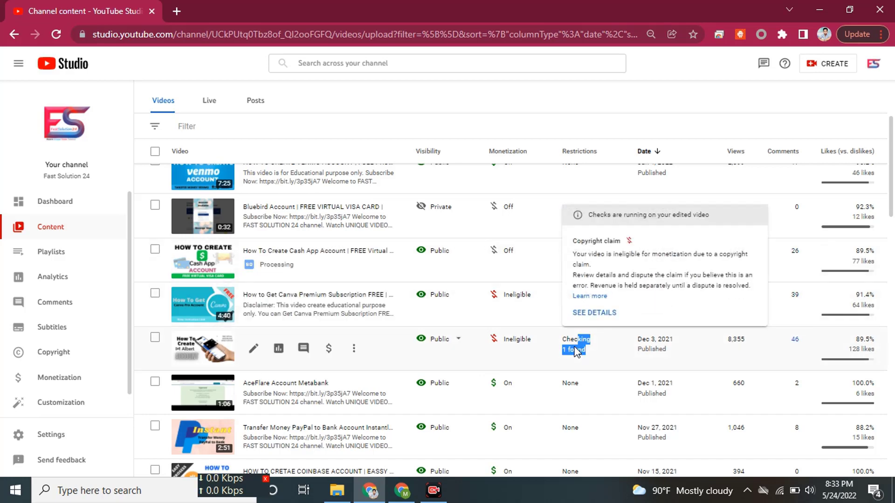
pyautogui.moveTo(555, 340); pyautogui.dragTo(596, 360)
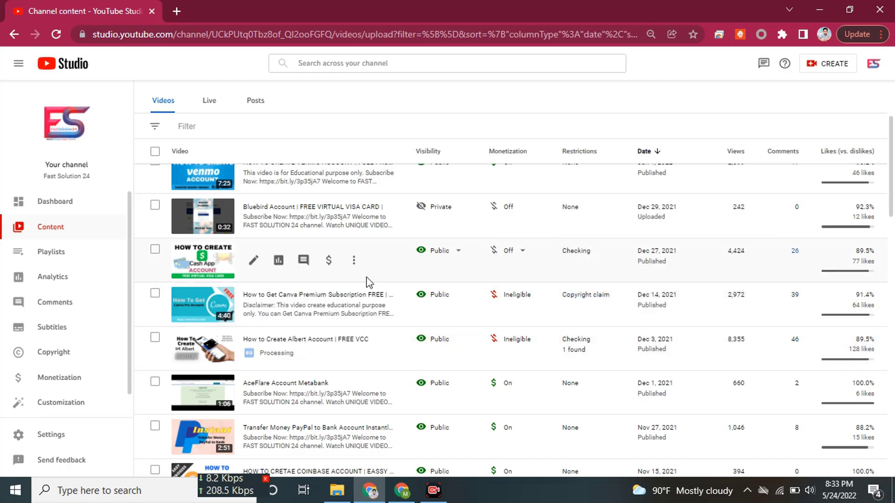
pyautogui.moveTo(536, 314)
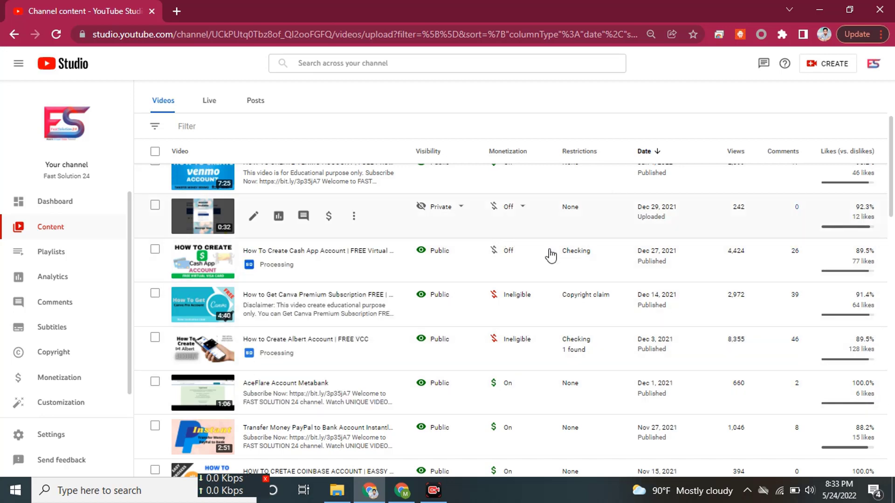
pyautogui.moveTo(525, 295)
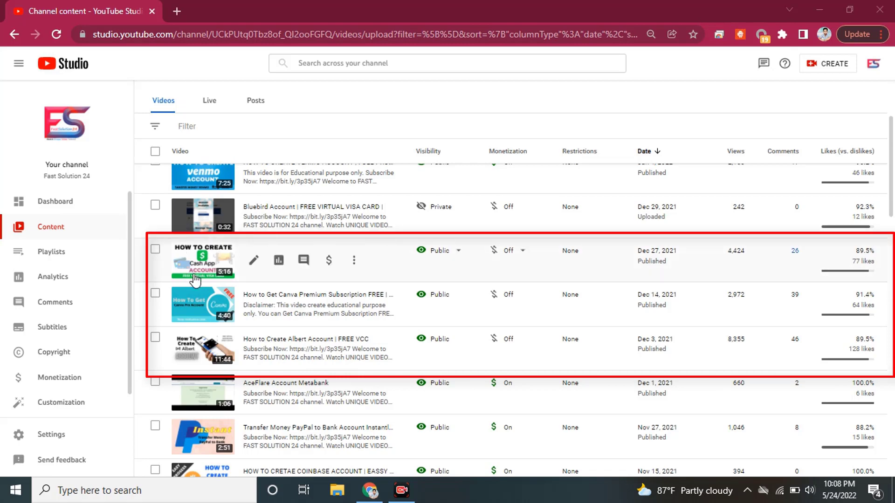
pyautogui.moveTo(579, 257); pyautogui.dragTo(571, 252)
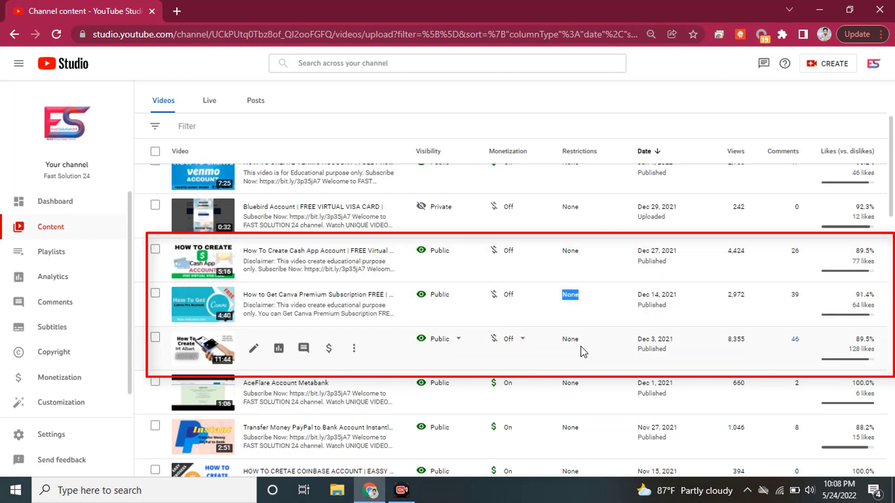
pyautogui.moveTo(587, 342); pyautogui.dragTo(541, 347)
# Step: Turn on monetization for the Cash App, Canva Premium and Albert Account videos, saving each change
pyautogui.moveTo(515, 258)
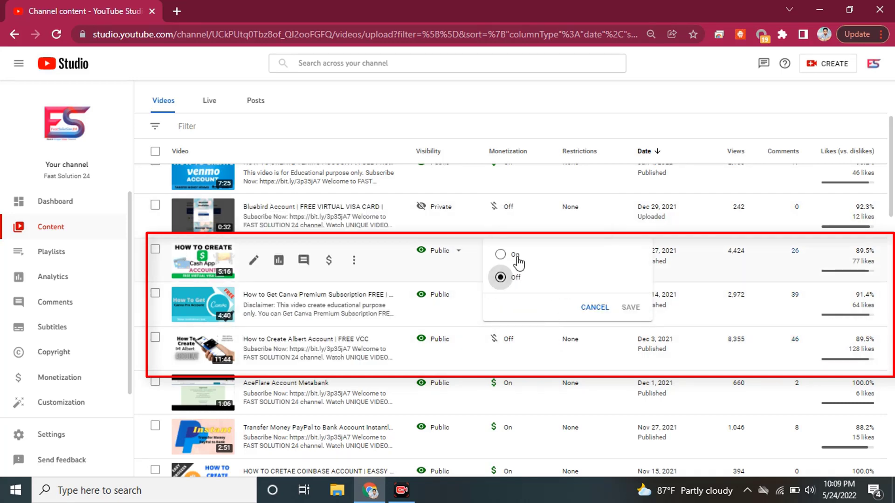
pyautogui.click(514, 255)
pyautogui.click(631, 309)
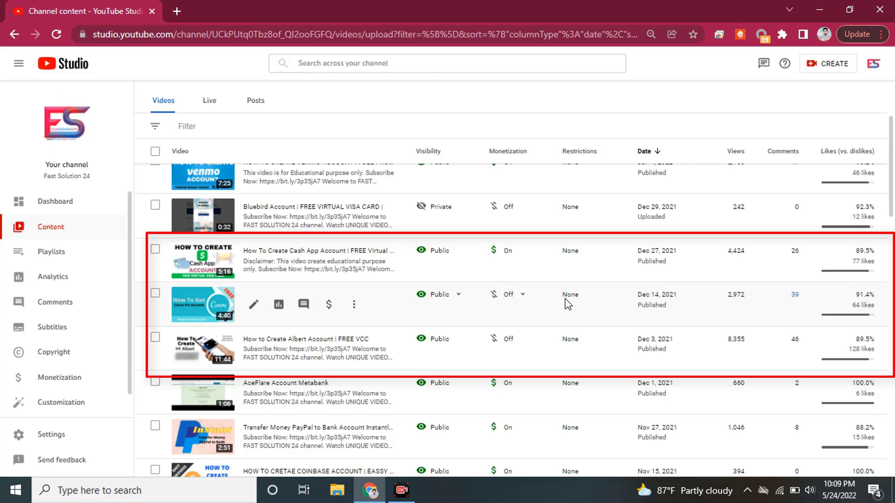
pyautogui.click(510, 295)
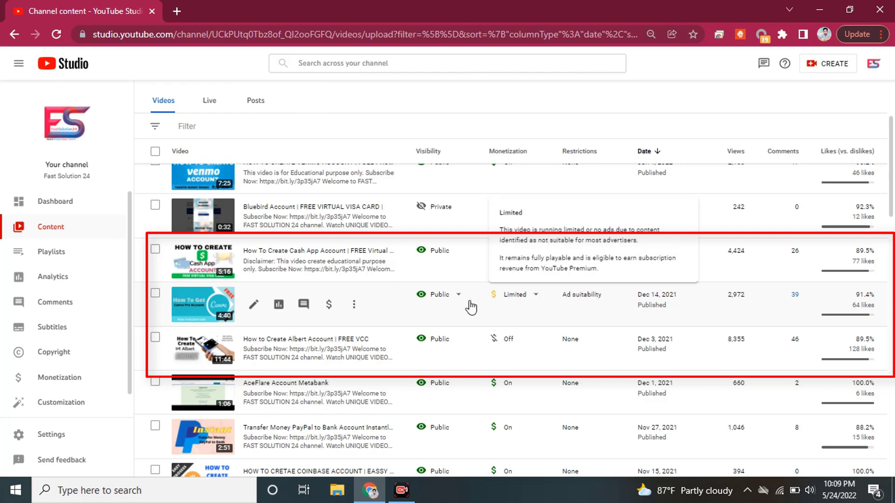
pyautogui.click(523, 340)
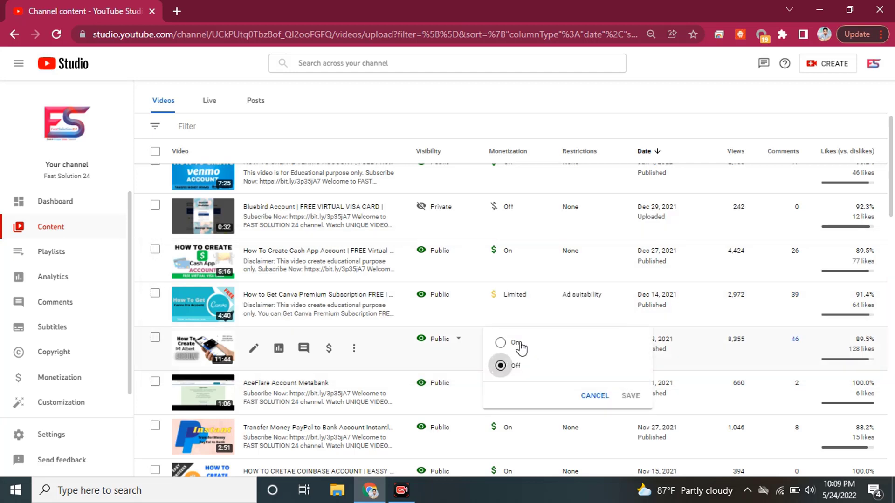
pyautogui.click(622, 397)
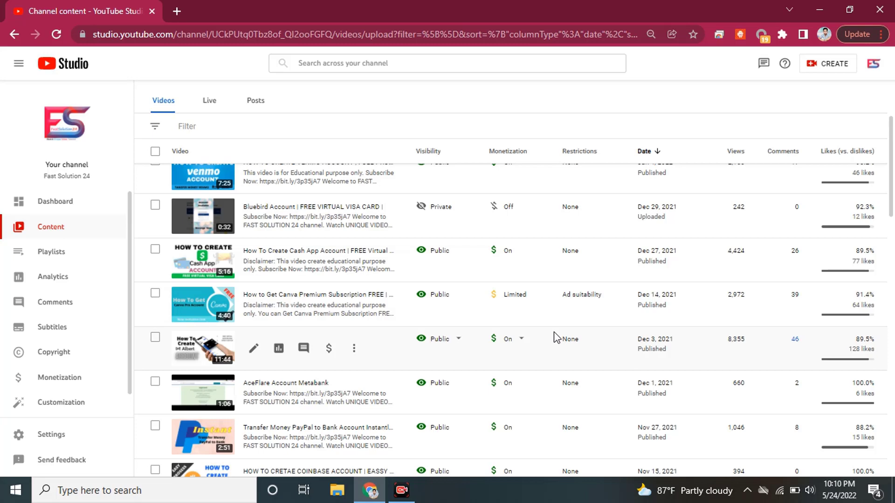
# Step: Open the channel's audio library and browse the free music tracks and their download option
pyautogui.scroll(-1, 44, 354)
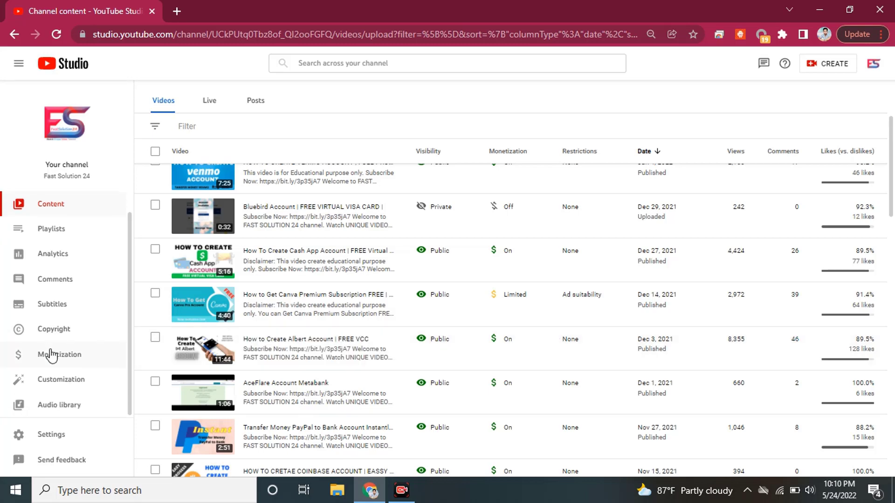
pyautogui.click(51, 411)
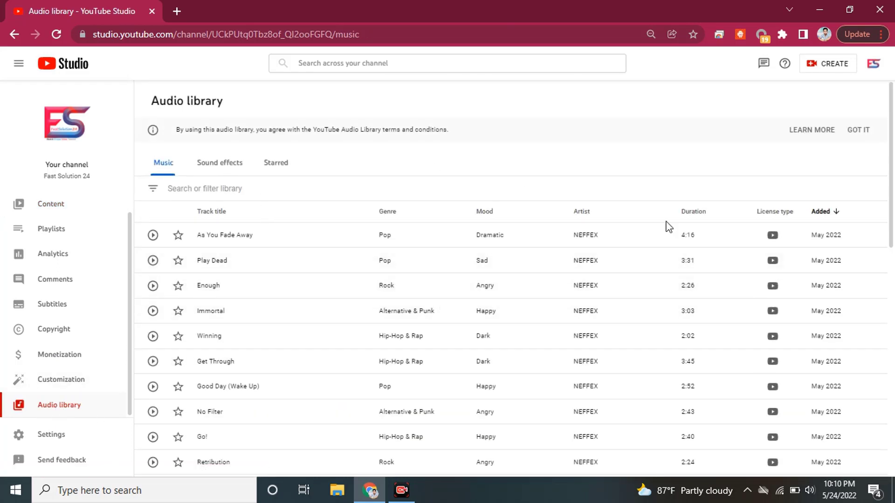
pyautogui.scroll(-10, 489, 390)
pyautogui.scroll(10, 472, 388)
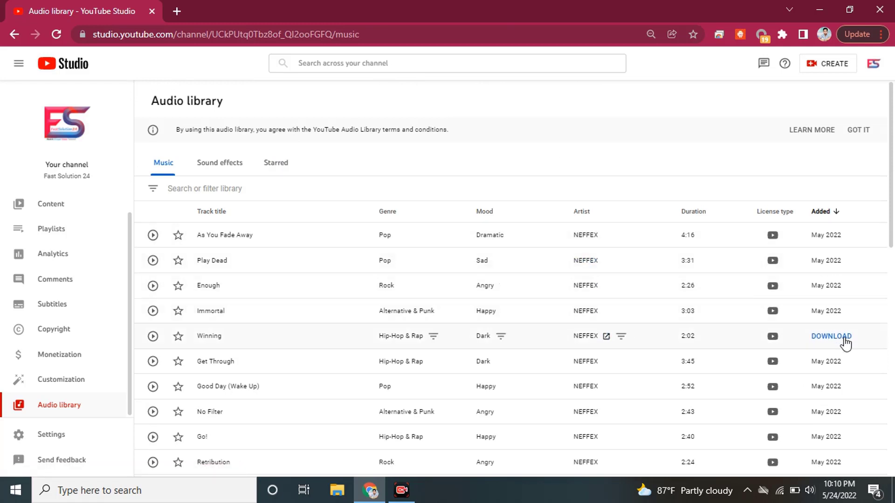
pyautogui.scroll(-4, 830, 373)
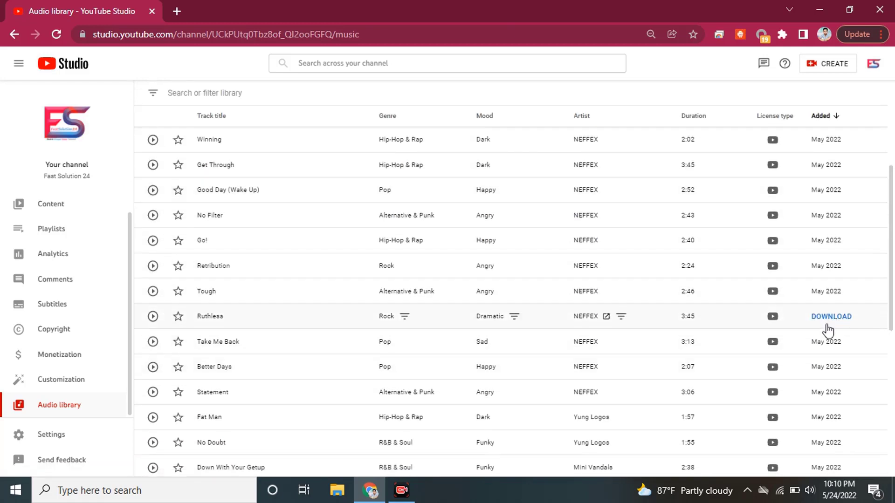
pyautogui.scroll(4, 271, 259)
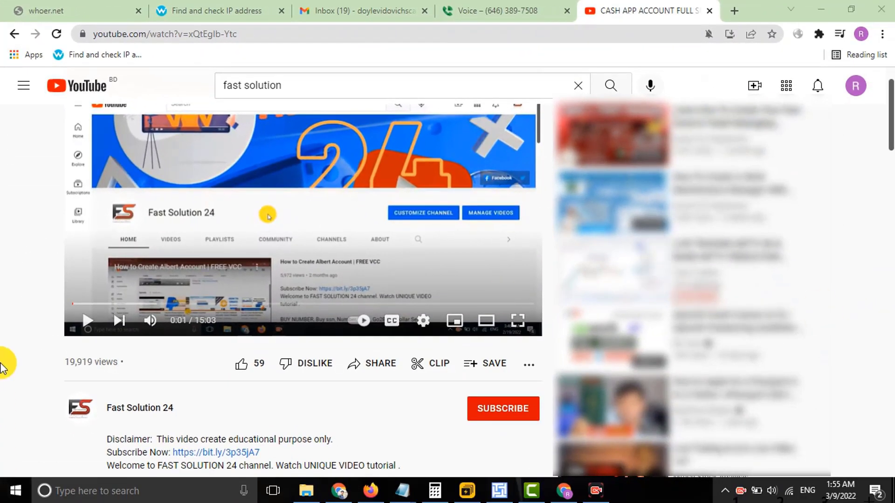
# Step: On the Cash App account video's YouTube page, subscribe to Fast Solution 24 with all notifications and like the video
pyautogui.click(492, 409)
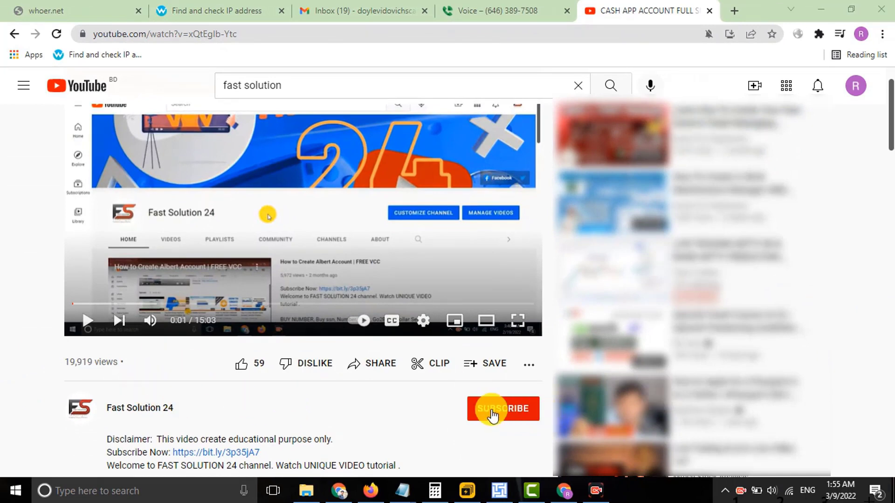
pyautogui.click(567, 412)
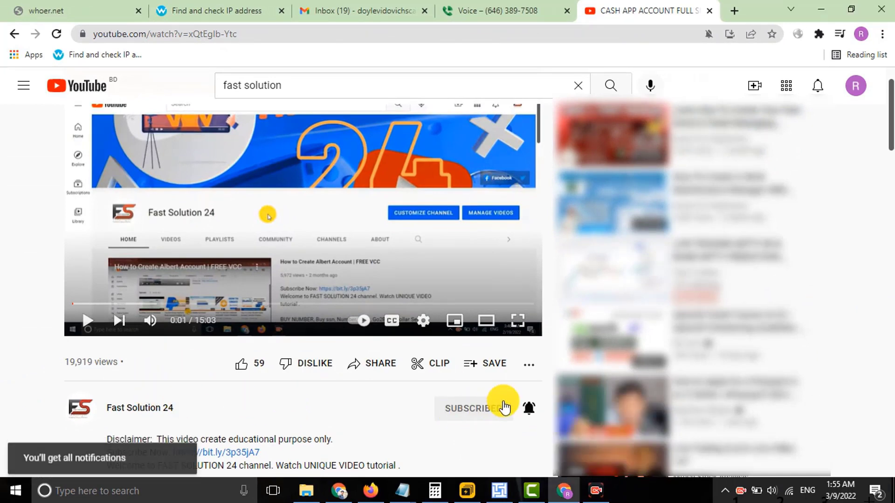
pyautogui.click(242, 368)
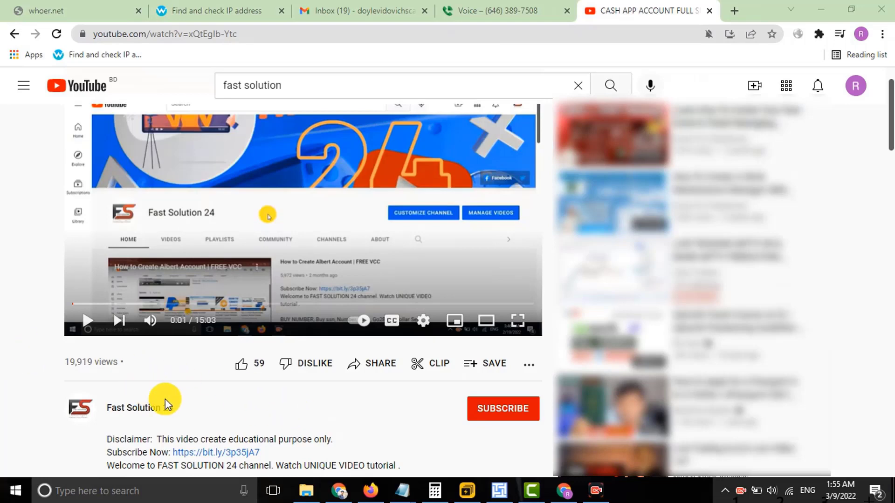
pyautogui.click(492, 415)
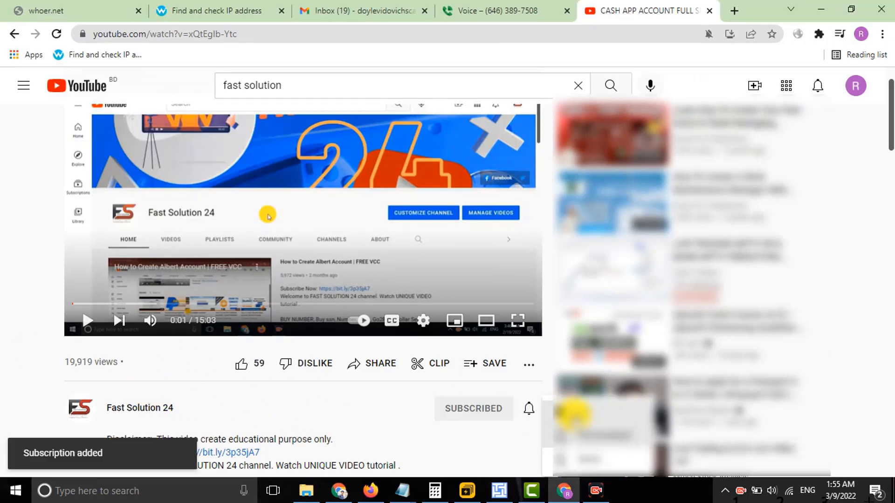
pyautogui.click(528, 408)
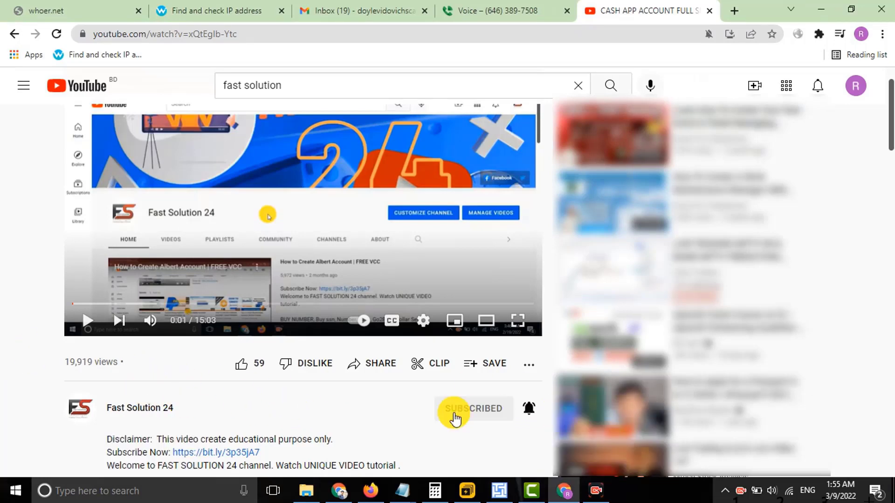
pyautogui.click(241, 366)
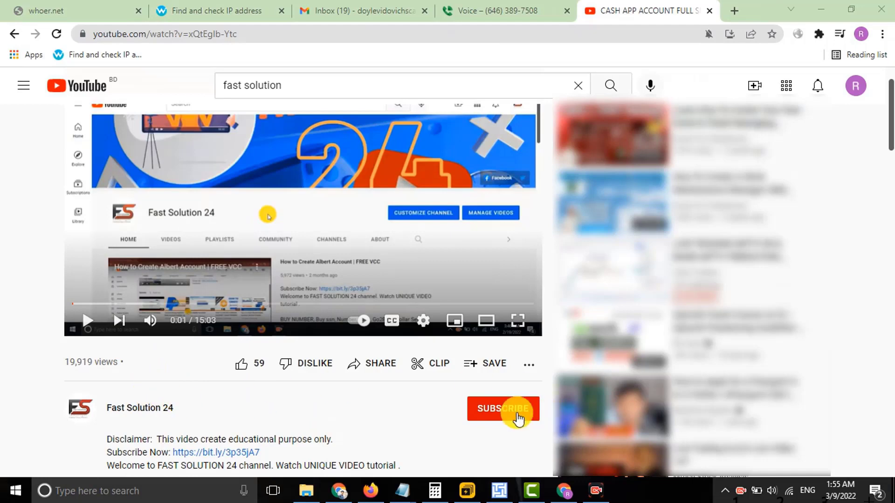
pyautogui.click(501, 409)
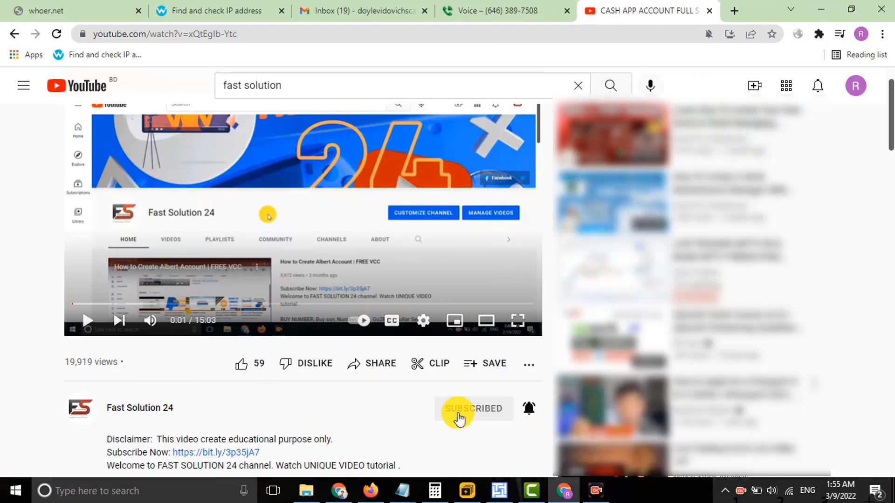
pyautogui.click(528, 409)
pyautogui.click(241, 366)
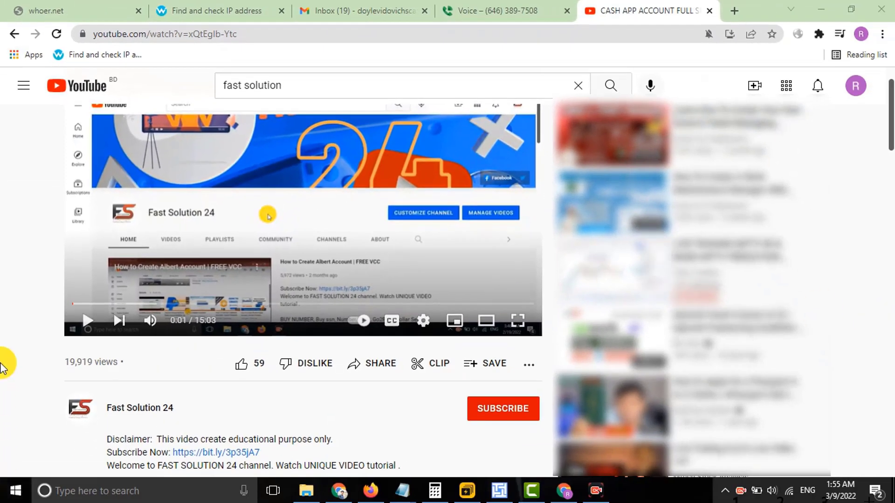
pyautogui.click(494, 410)
pyautogui.click(571, 413)
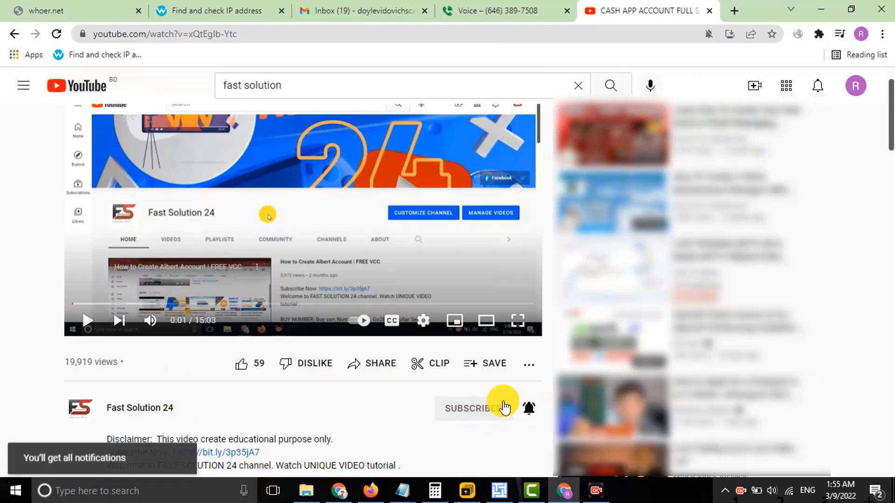
pyautogui.click(241, 368)
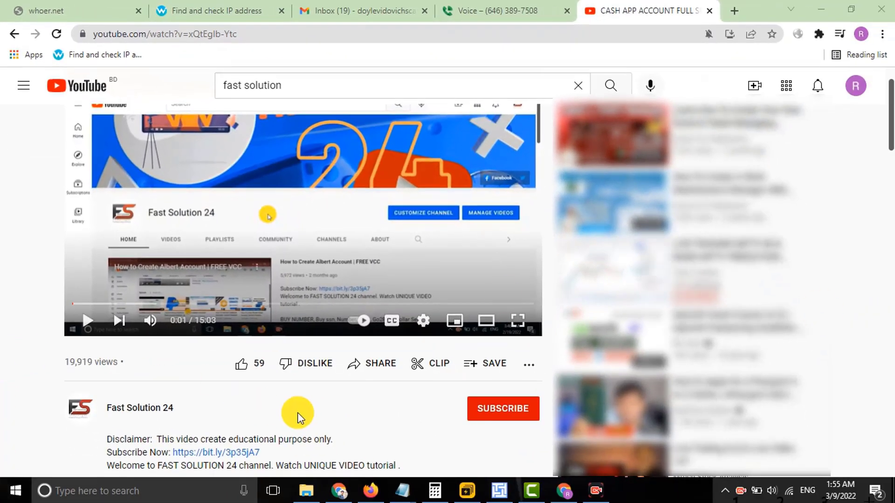
pyautogui.click(524, 397)
pyautogui.click(529, 408)
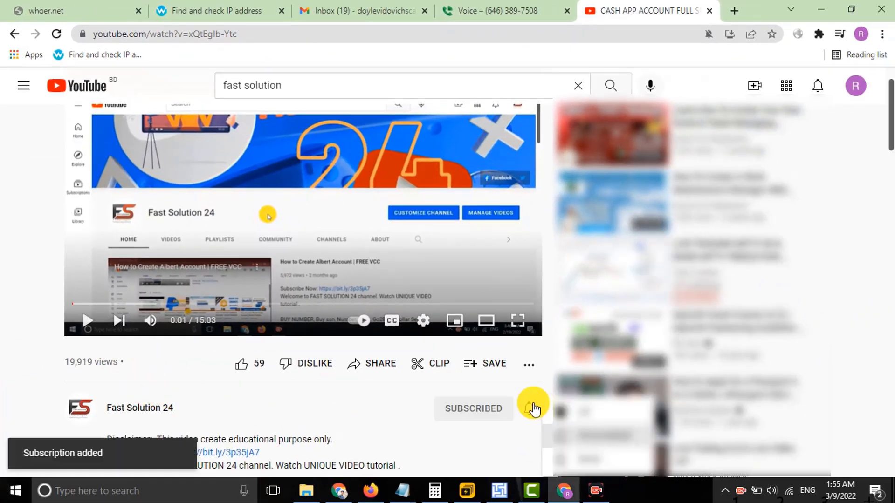
pyautogui.click(572, 414)
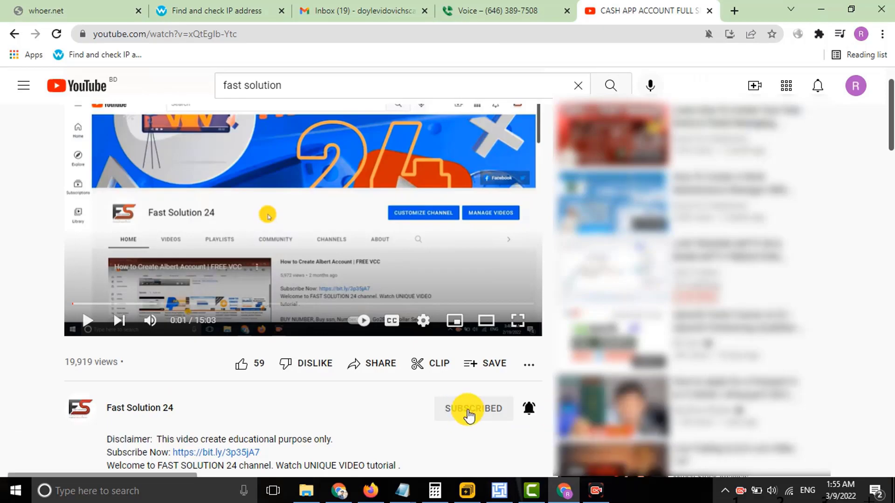
pyautogui.click(240, 366)
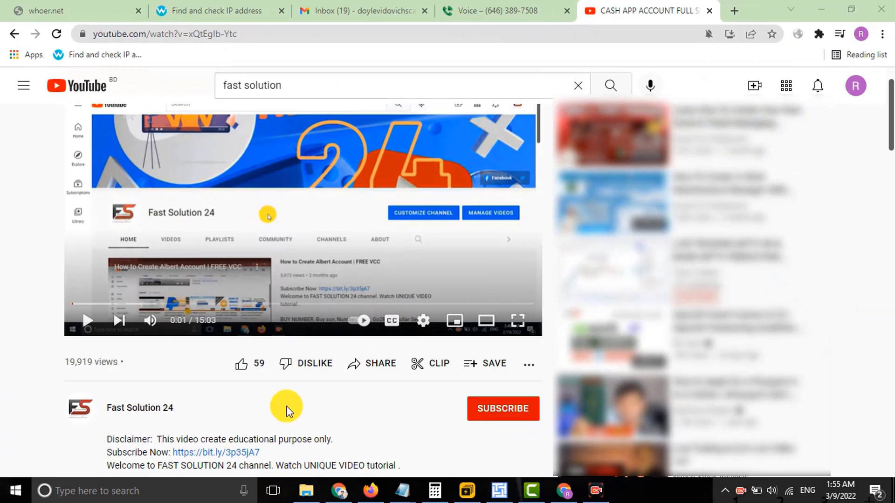
pyautogui.click(492, 415)
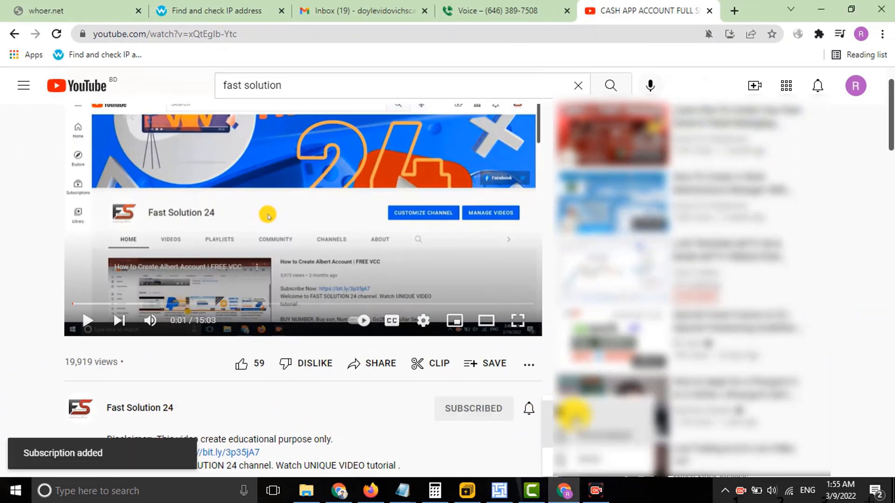
pyautogui.click(241, 367)
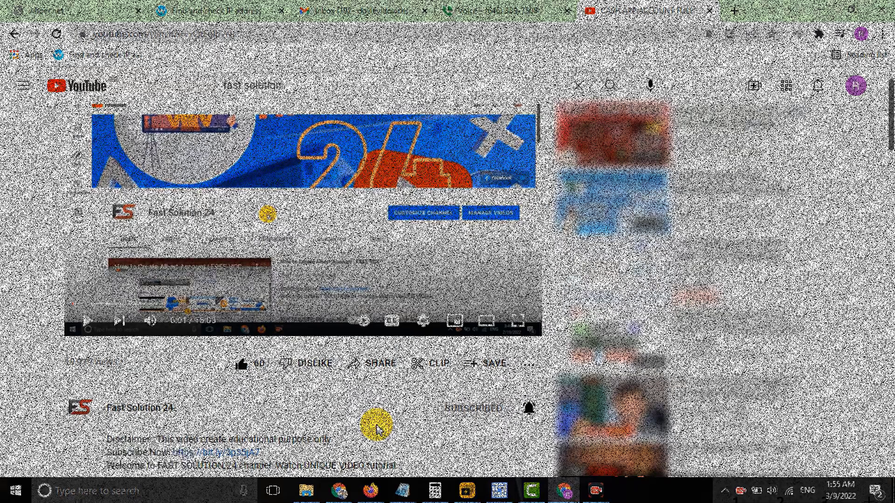